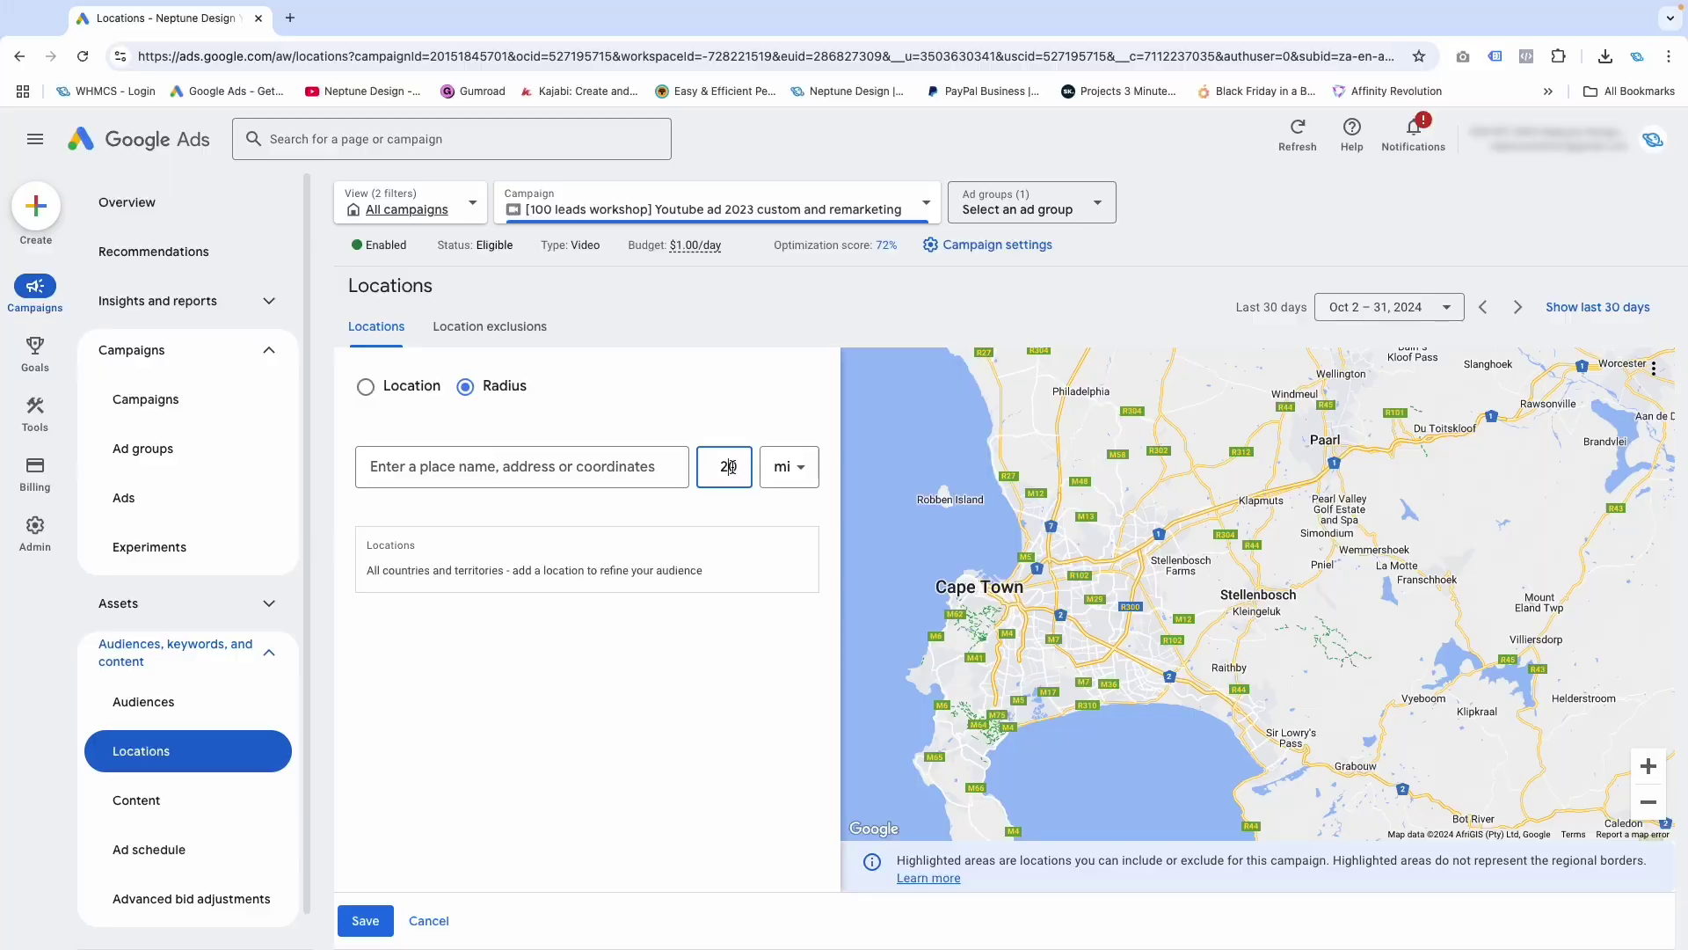
Set the targeting radius to 10 mi and add Cape Town as a radius location
double_click(728, 466)
click(603, 468)
text(cape)
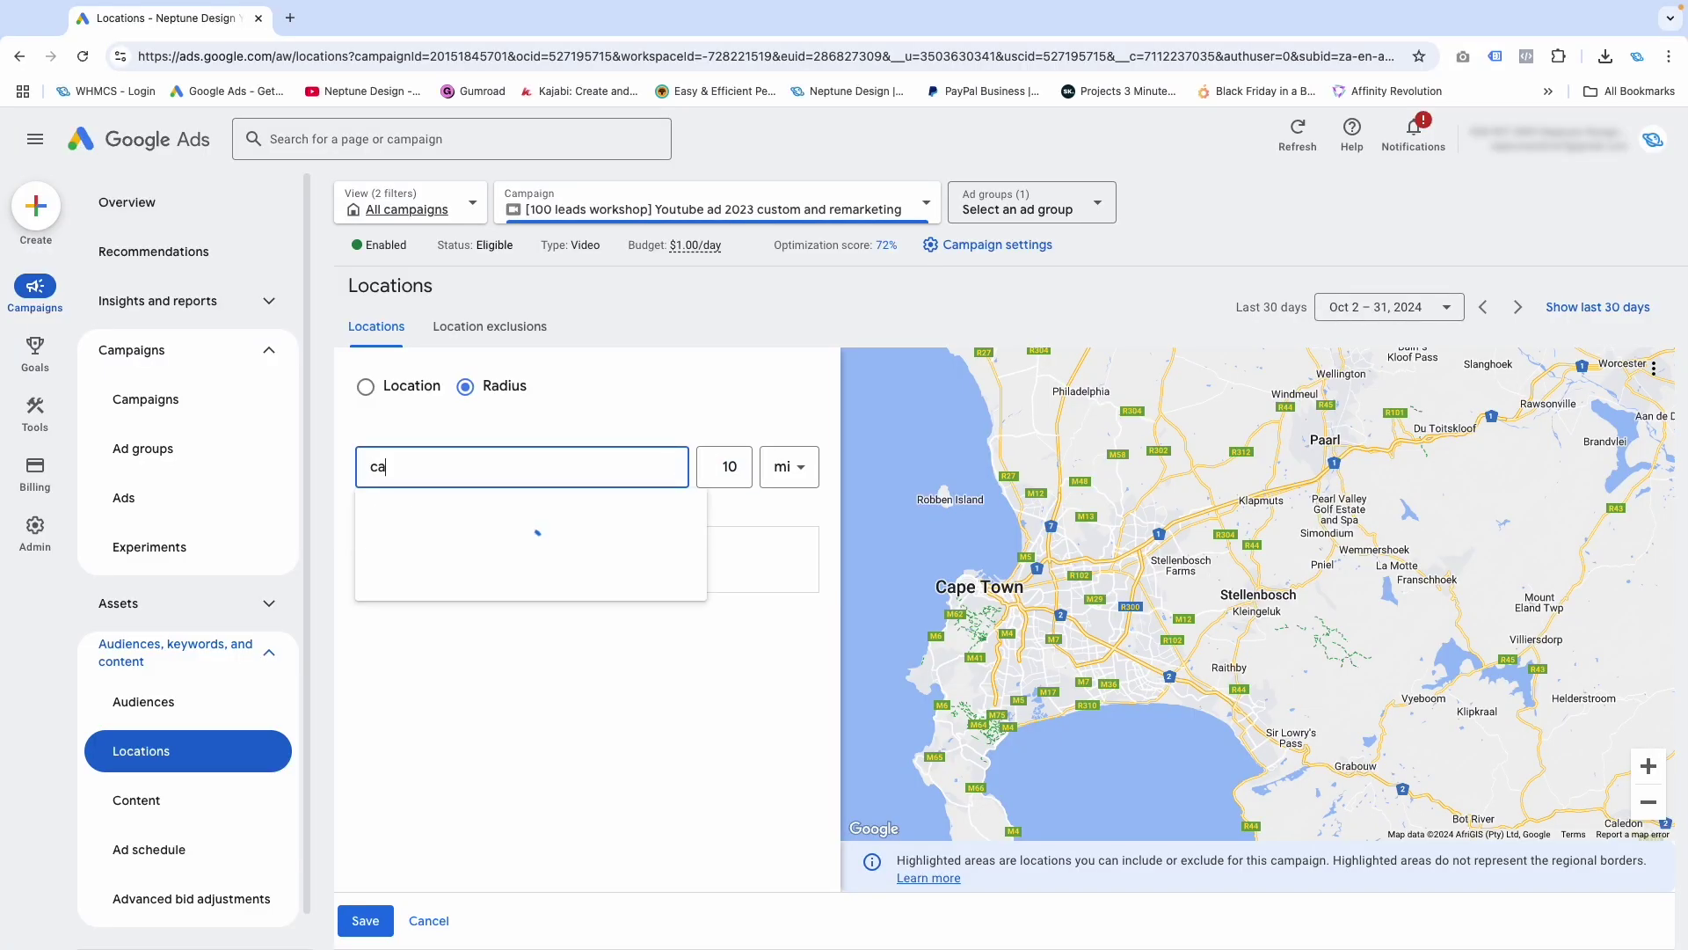
click(757, 533)
click(554, 463)
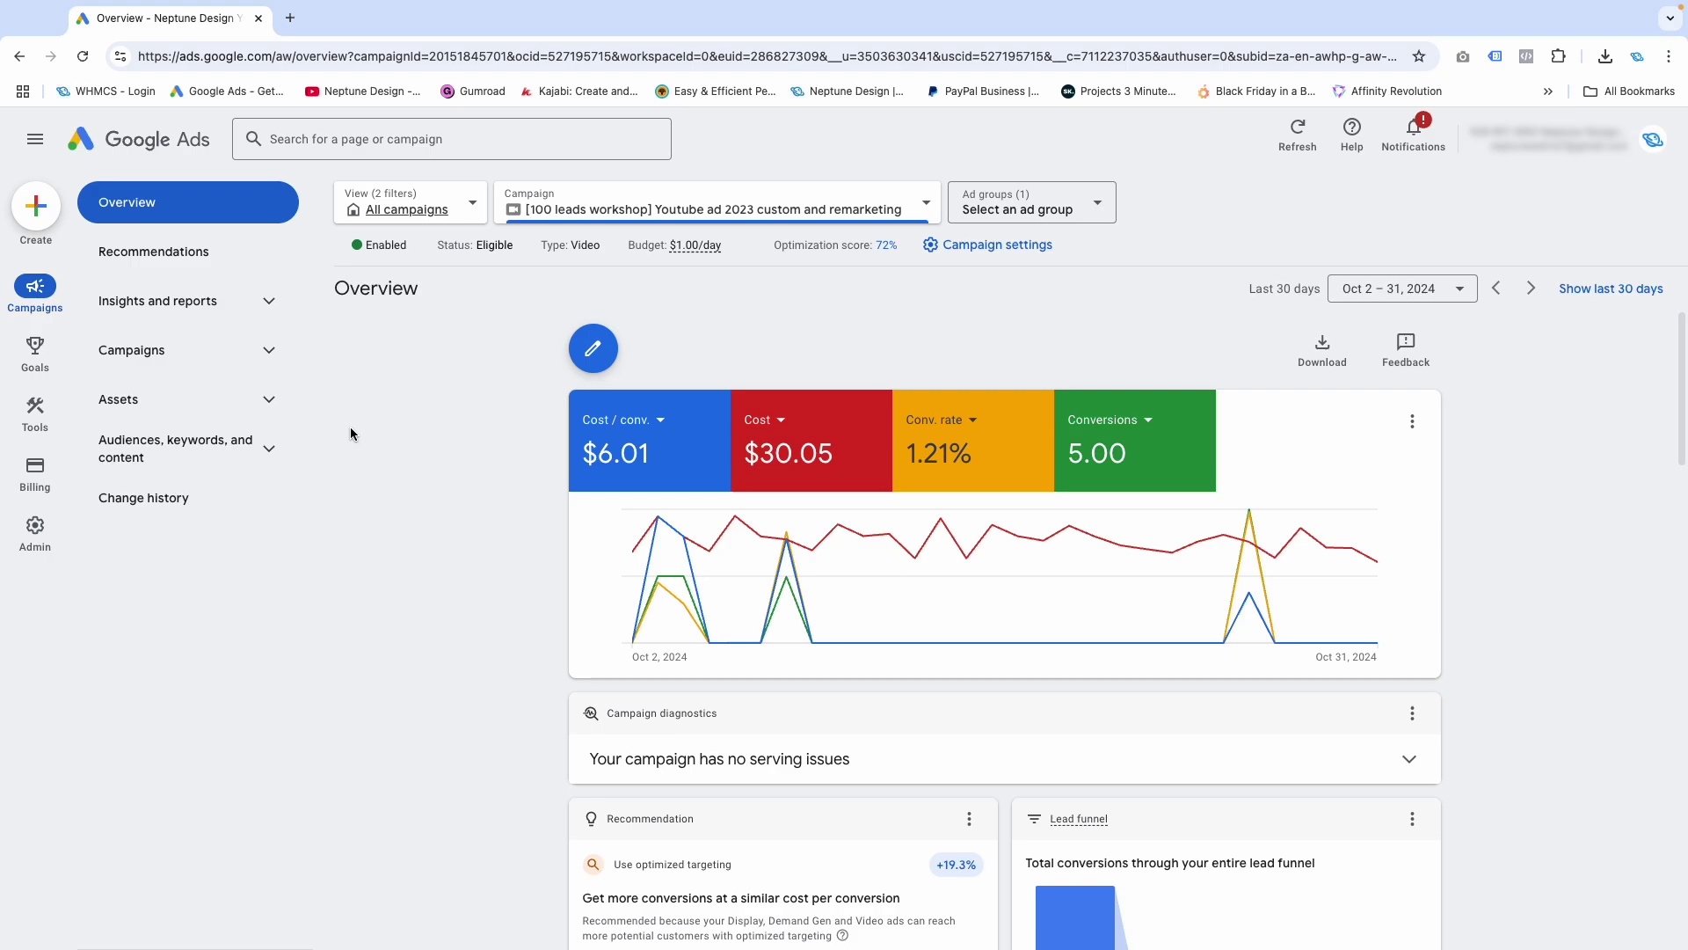
Select the campaign "[100 leads workshop] Youtube ad 2023 custom and remarketing" and open the location section of its campaign settings
click(877, 209)
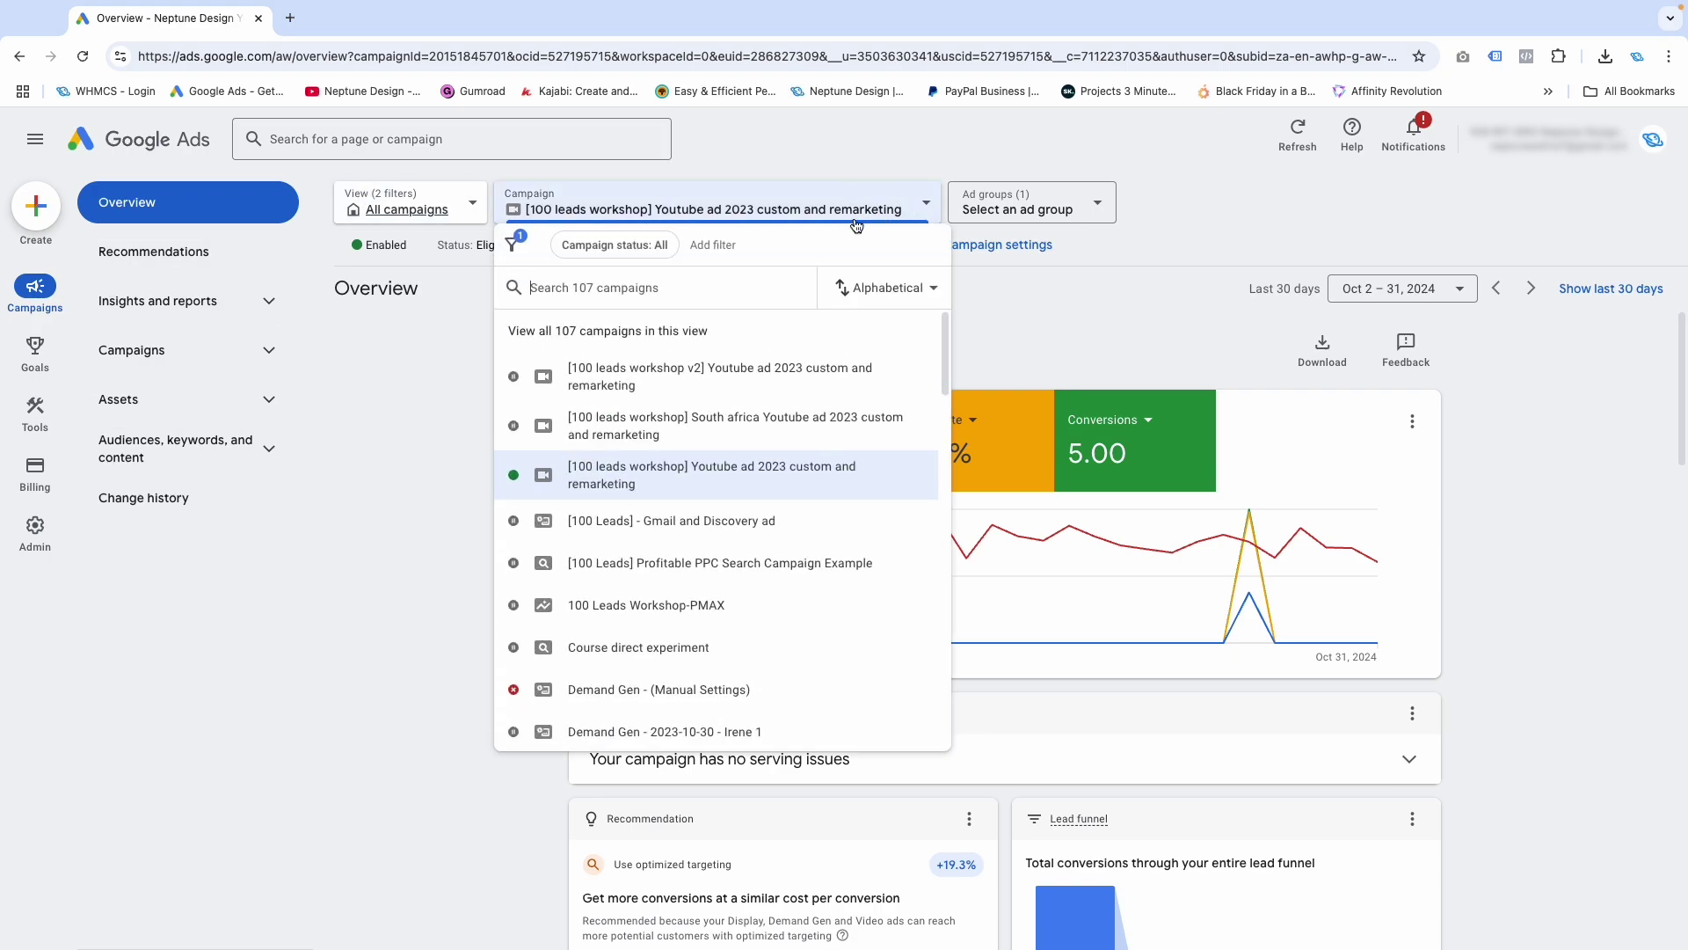
click(643, 480)
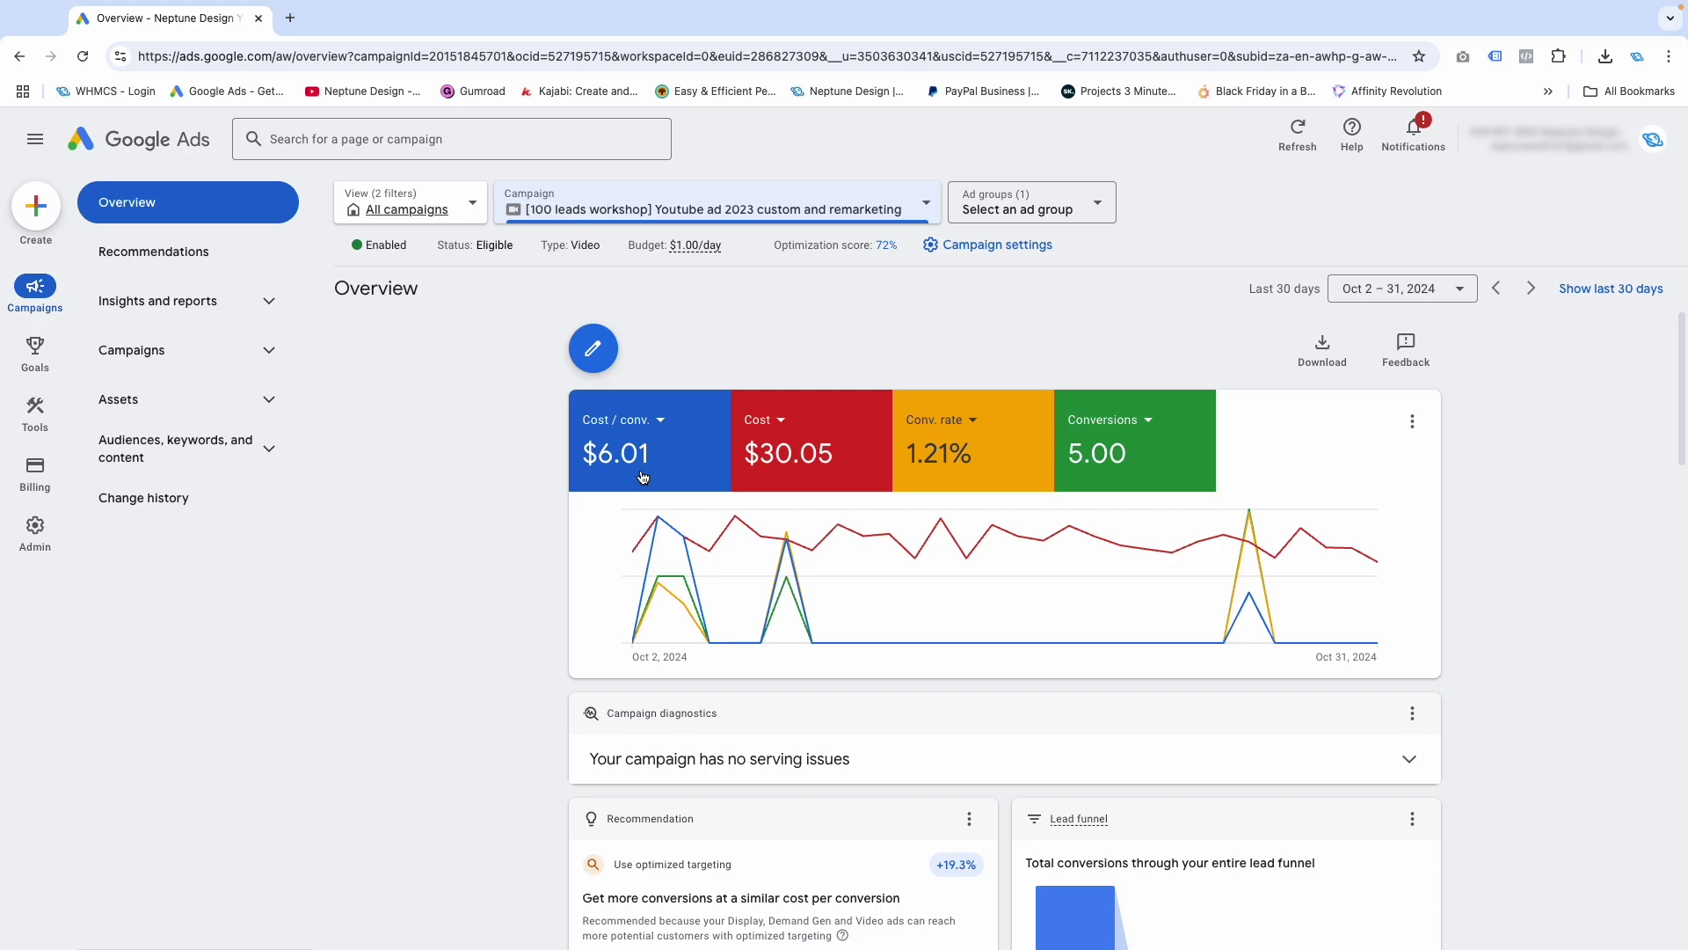
click(1018, 246)
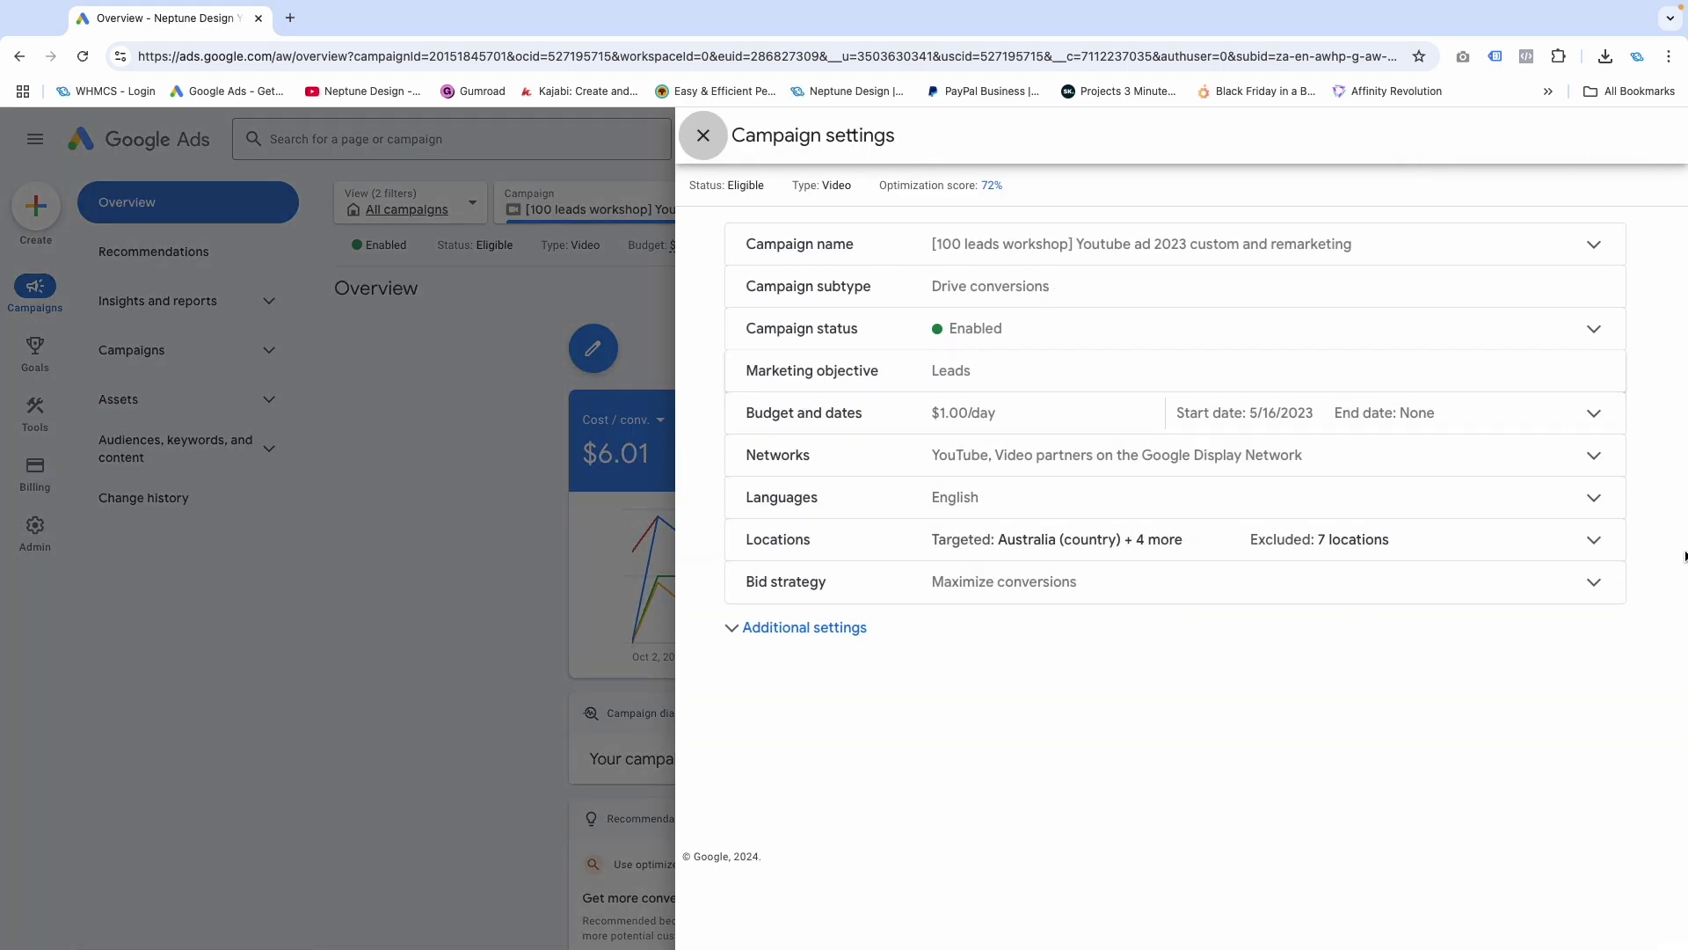
click(1594, 539)
scroll(879, 678, down, 3)
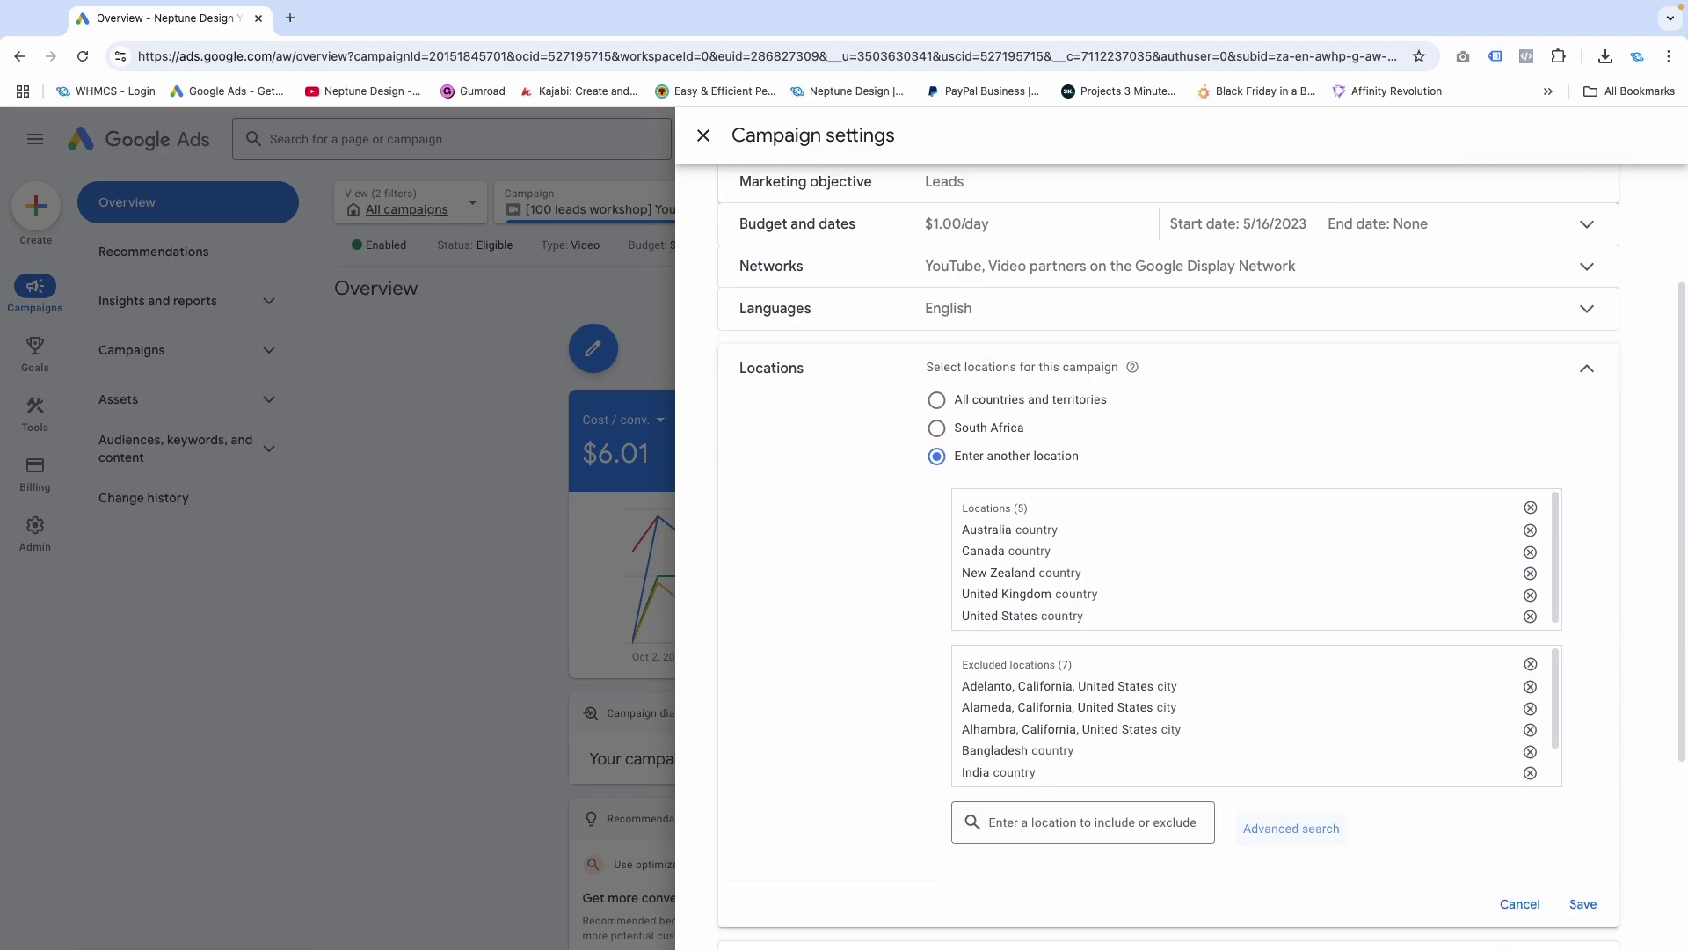
Search for New York in the advanced location search of the campaign settings
click(1291, 828)
scroll(547, 516, down, 1)
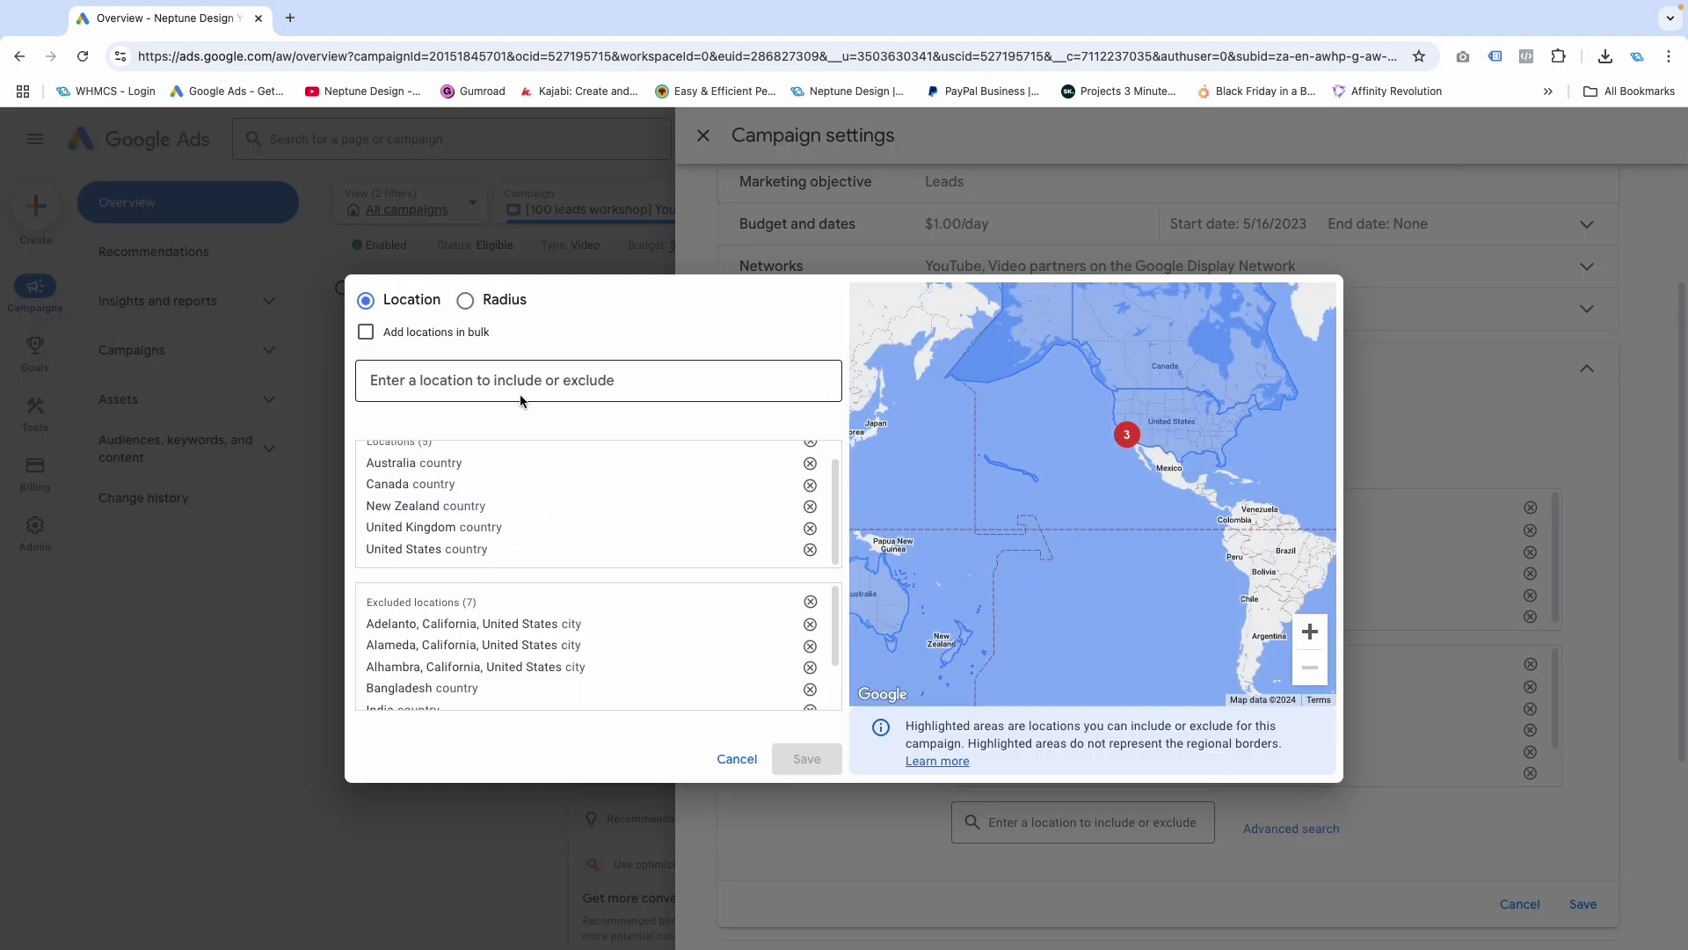
click(533, 374)
text(new yo)
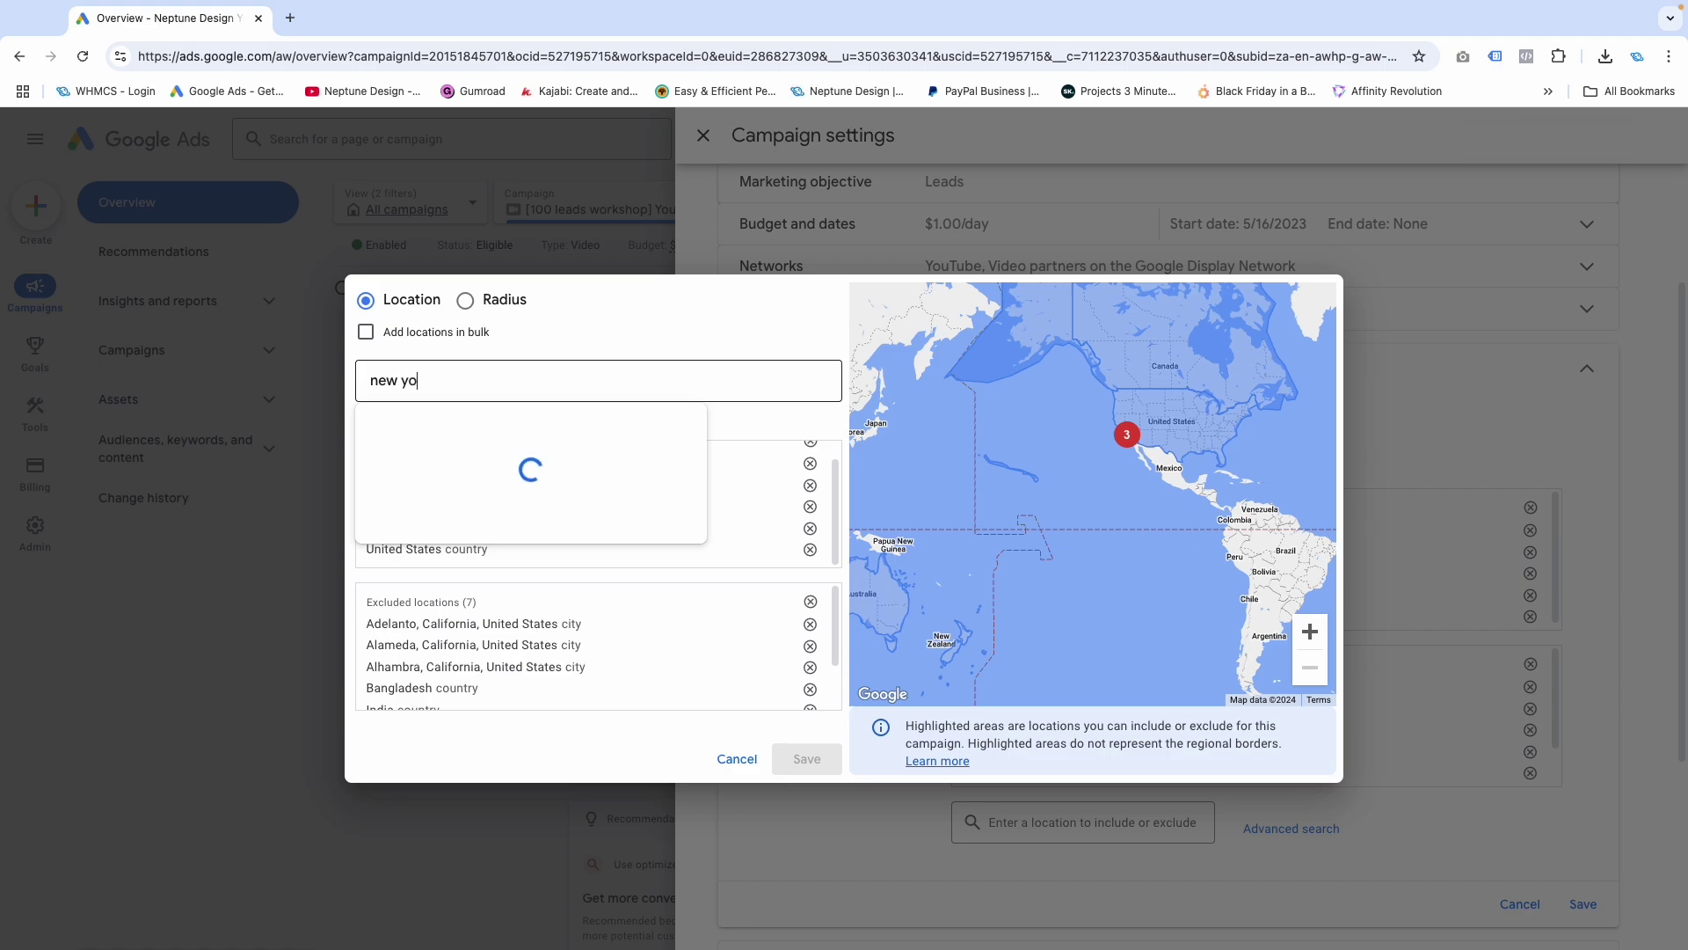
text(rk)
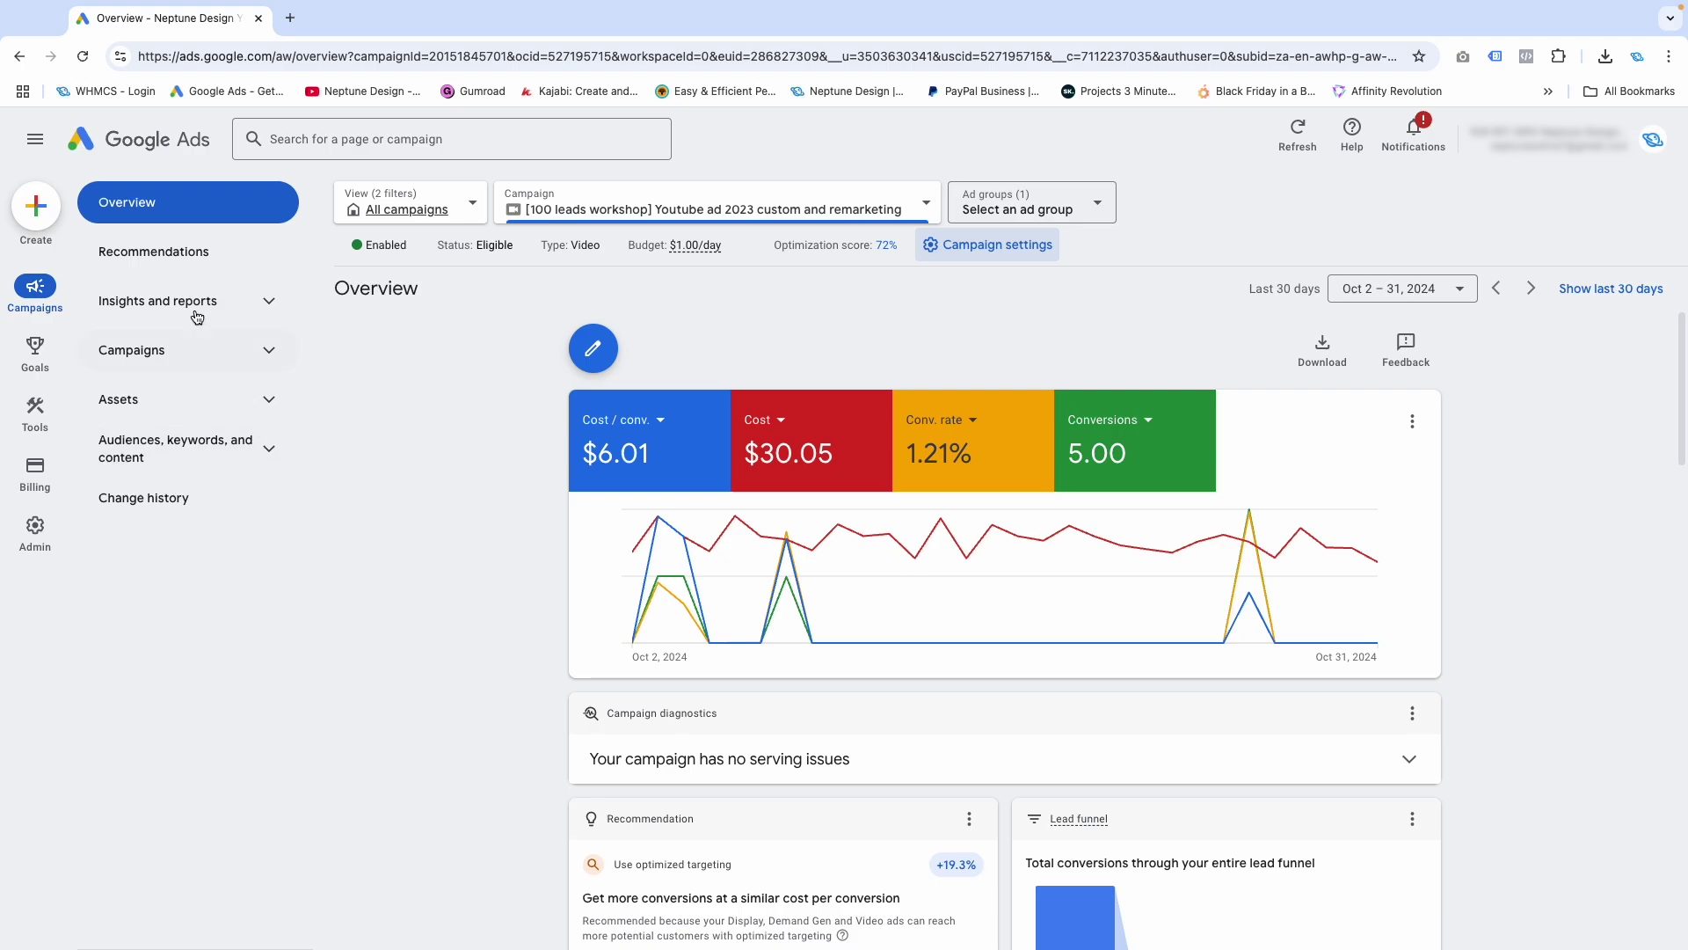
Go to the video campaign's Locations page and open its targeted locations for editing
click(239, 456)
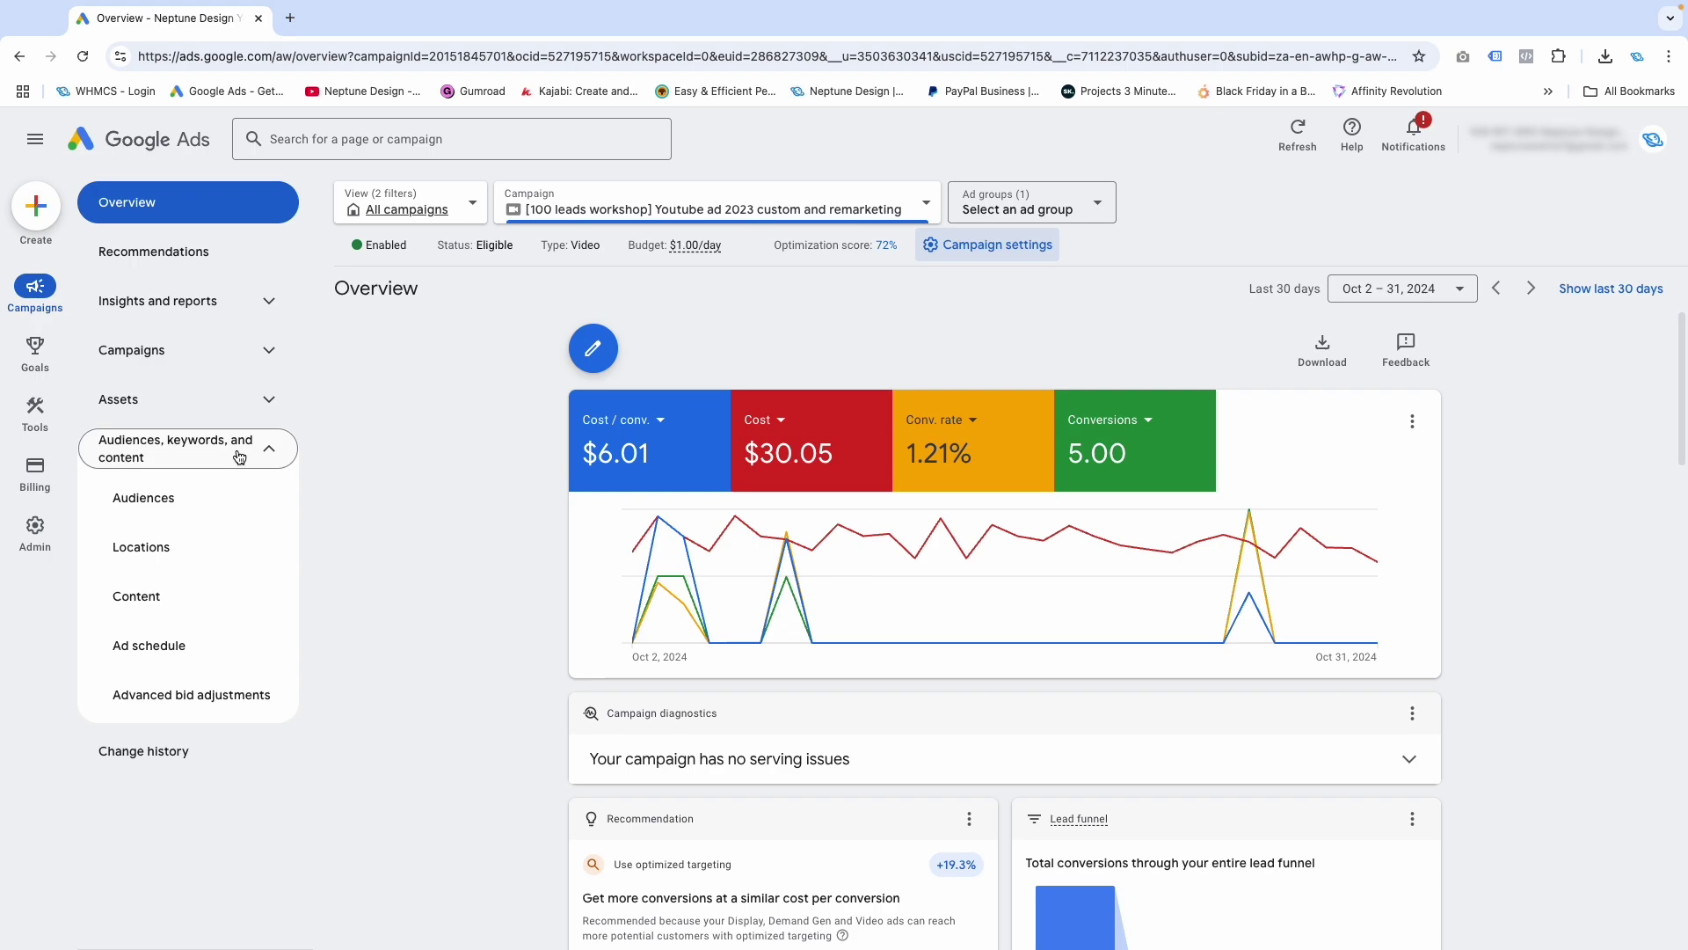
click(196, 554)
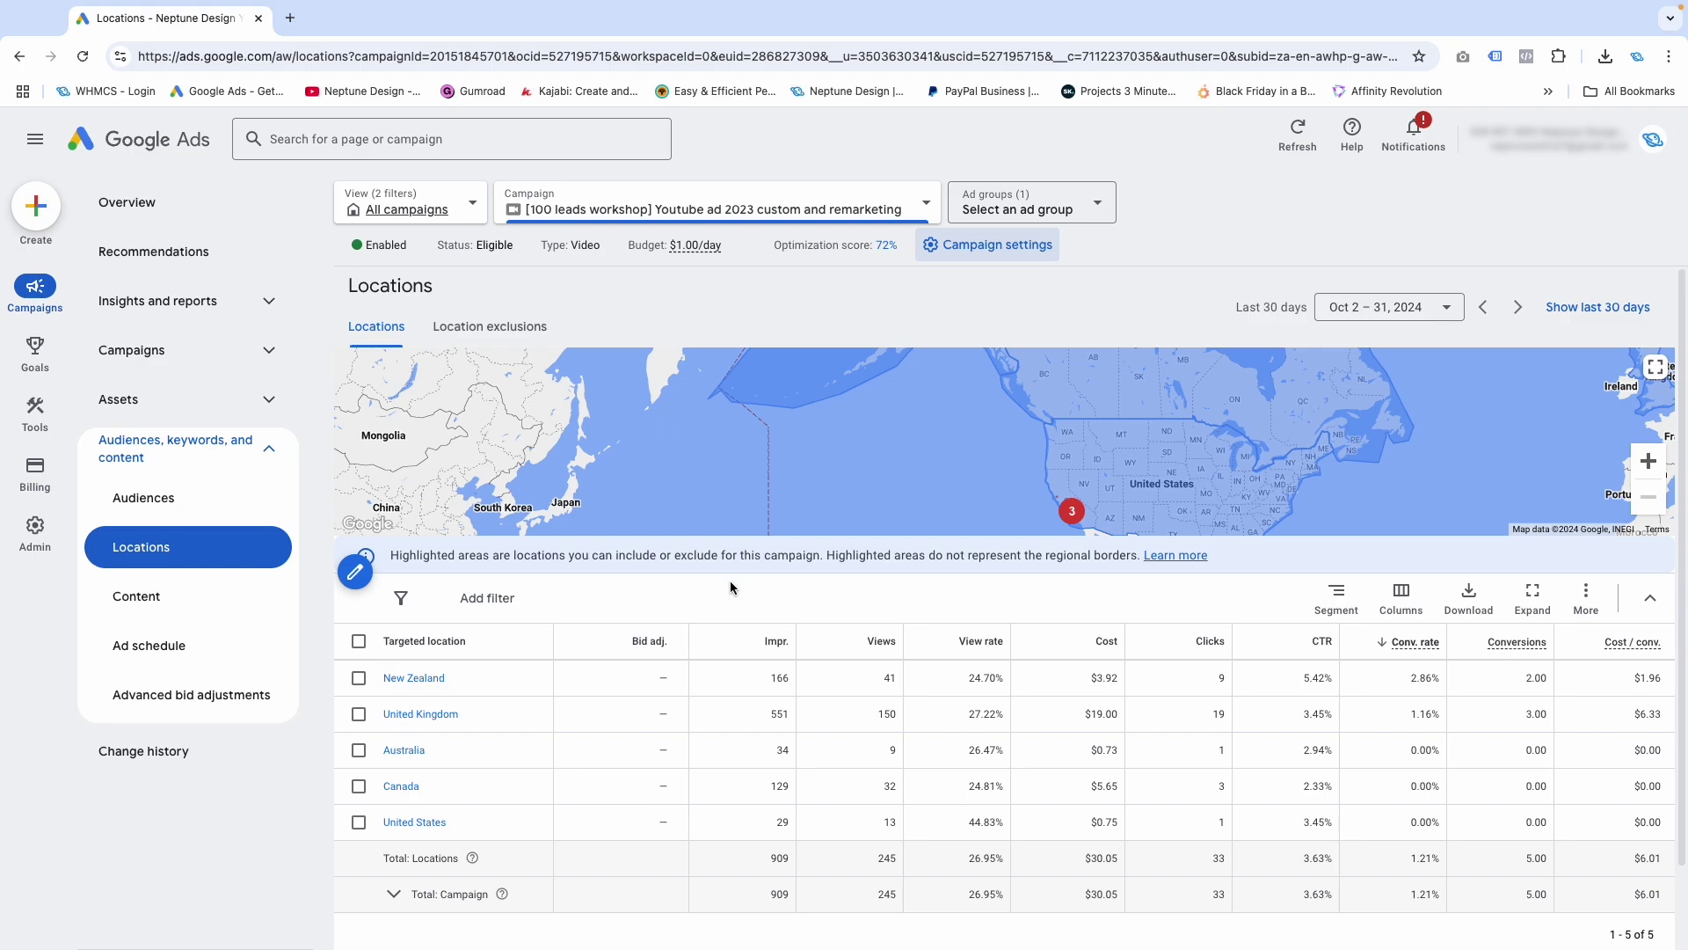
click(354, 571)
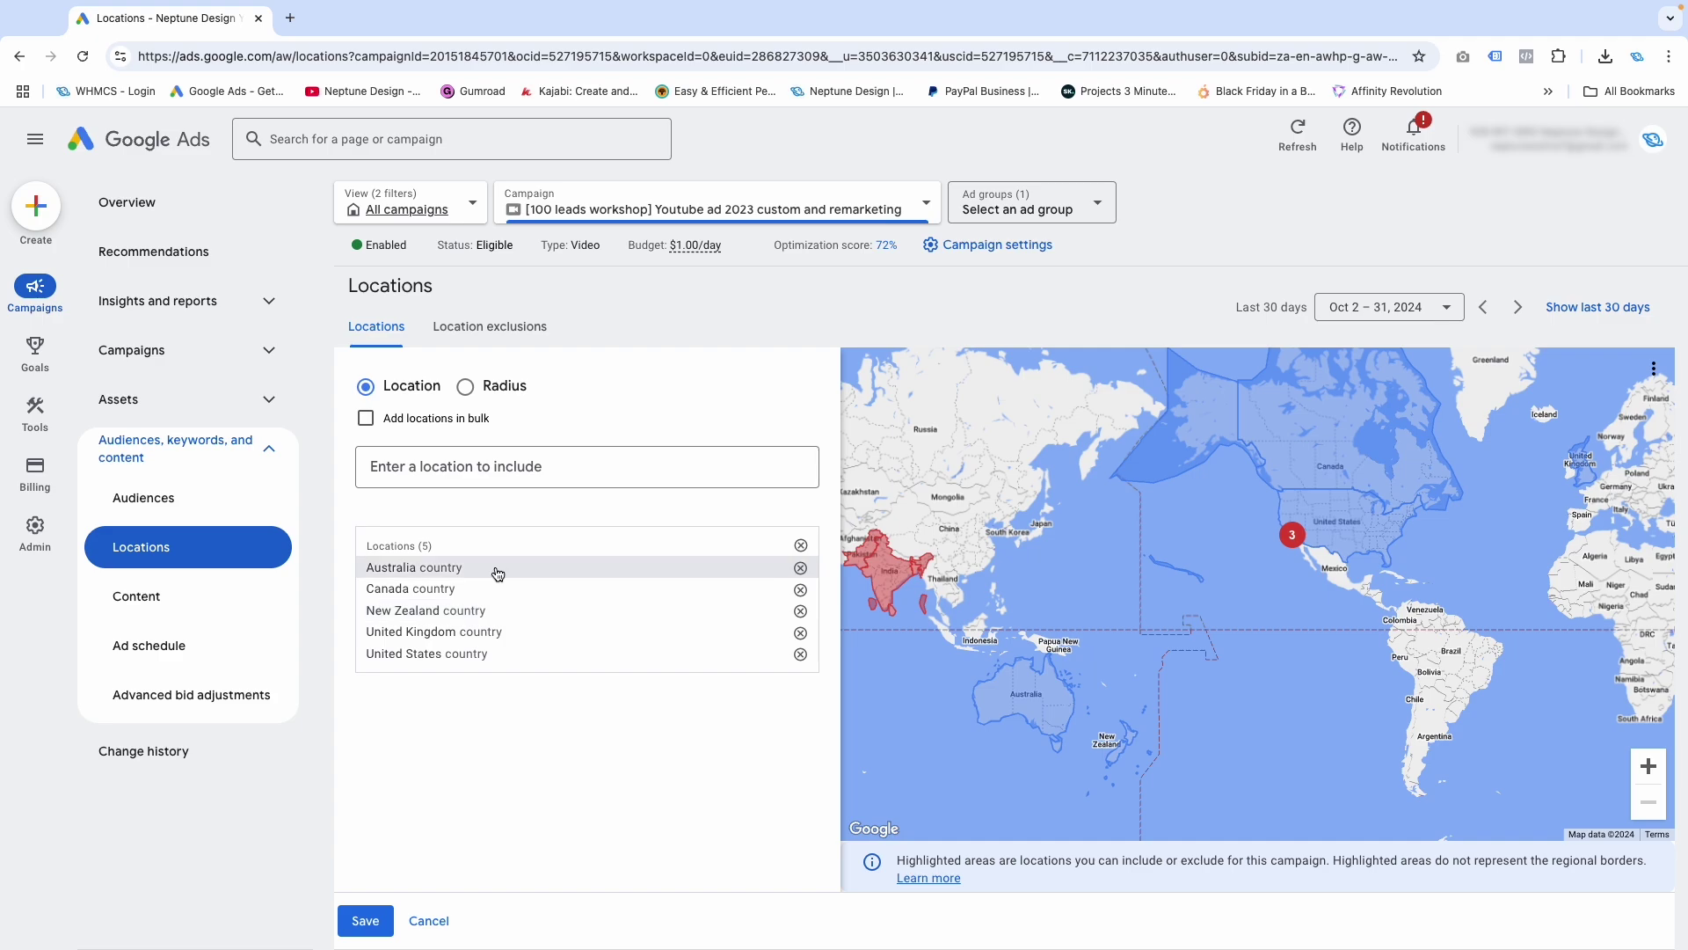
Find New York and include the state New York, United States as a targeted location
click(513, 465)
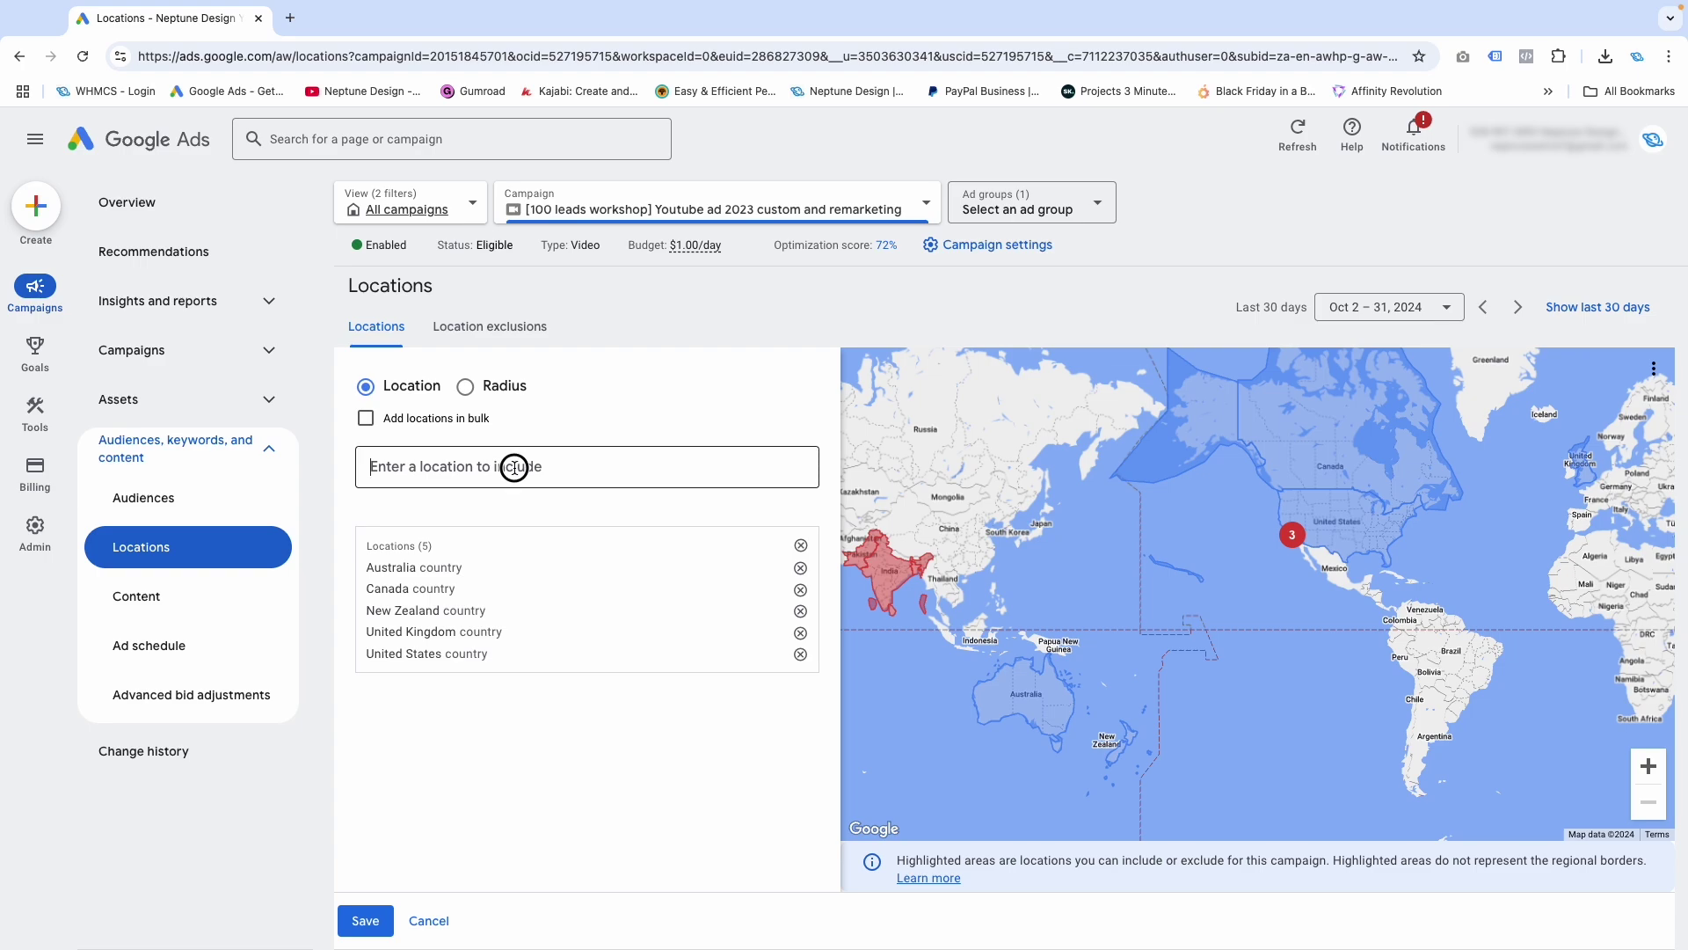
text(new y)
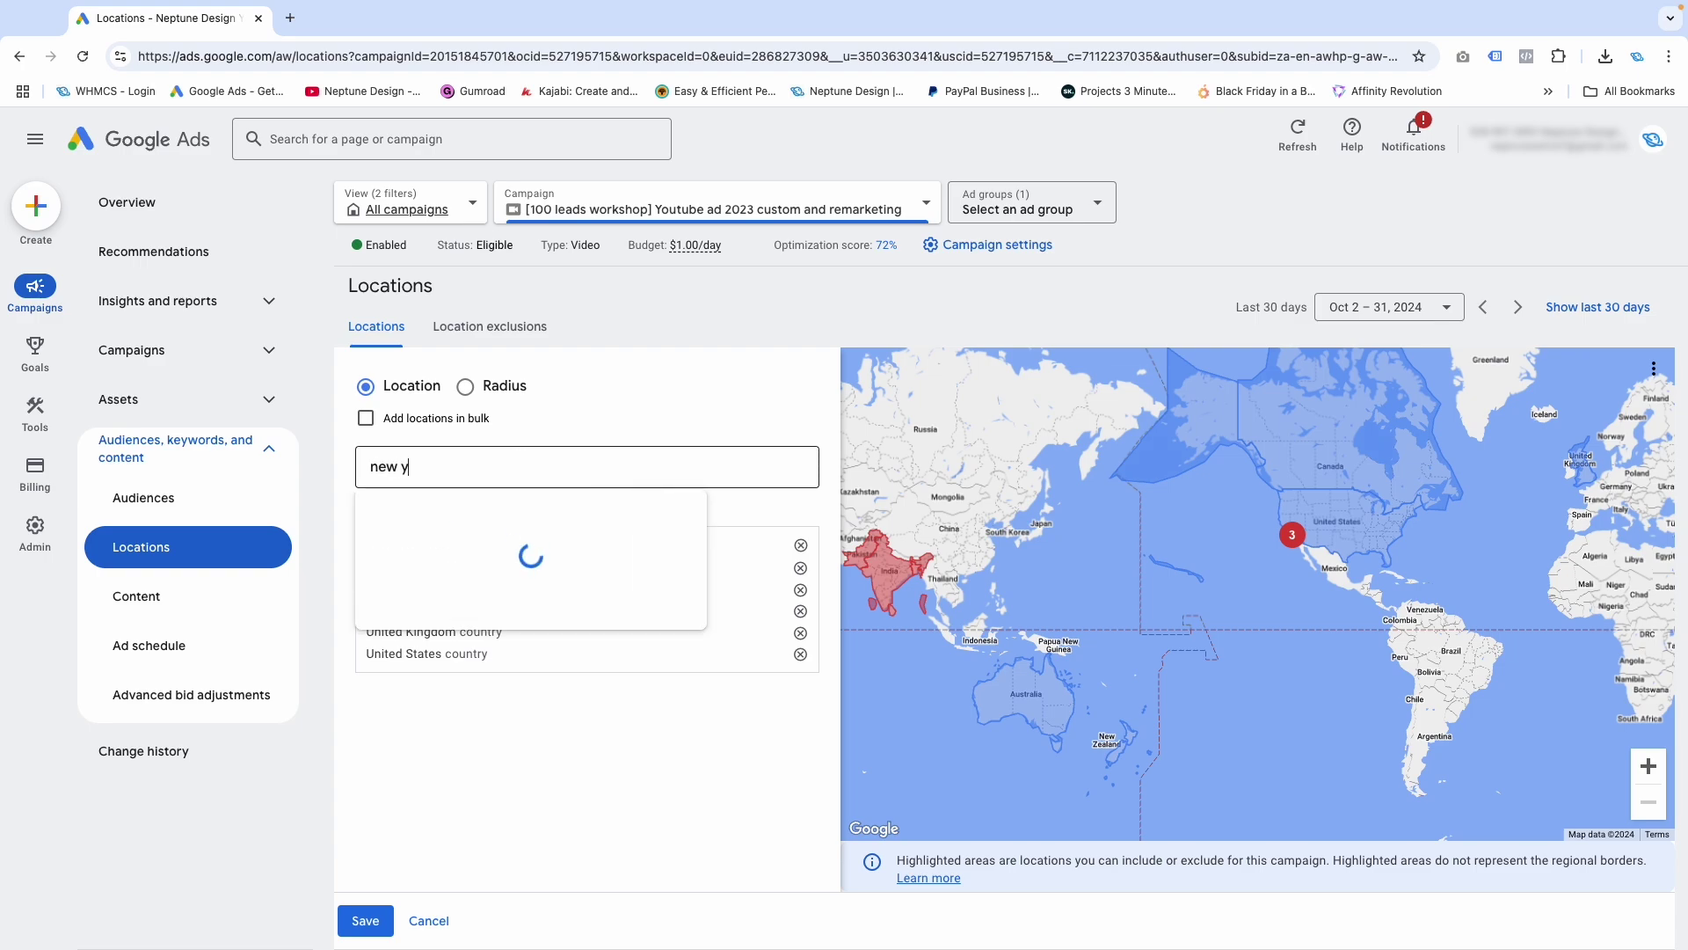
text(ork)
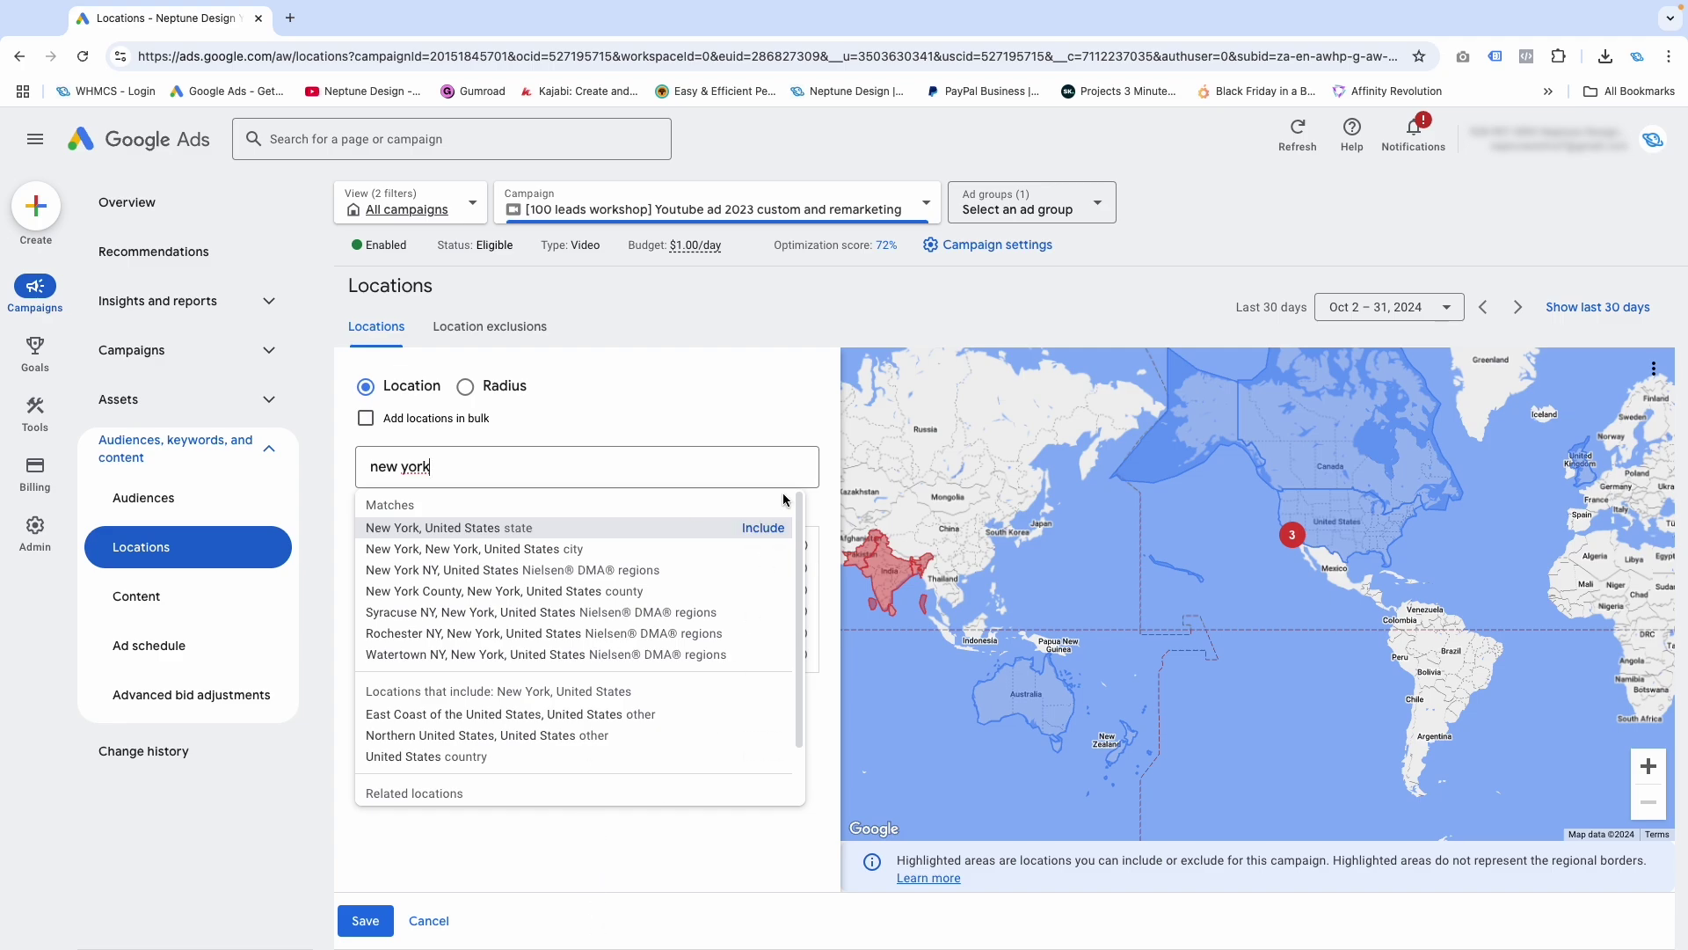
click(763, 528)
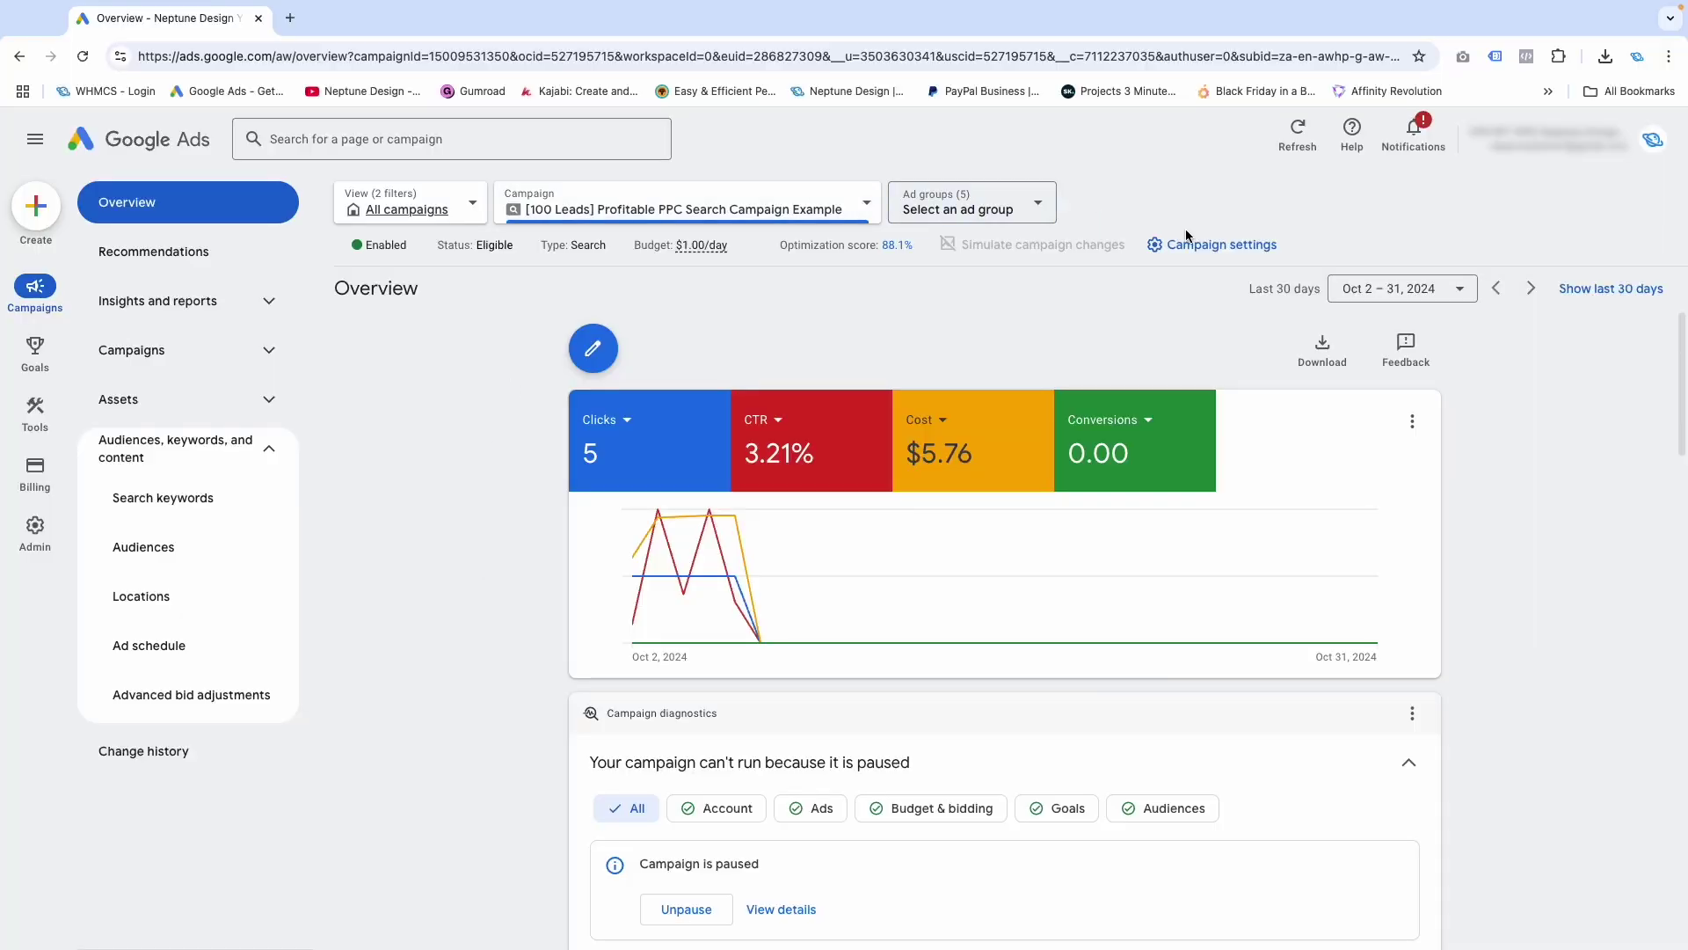
Remove Arizona from the excluded locations in the search campaign's settings and show the location targeting options
click(1218, 245)
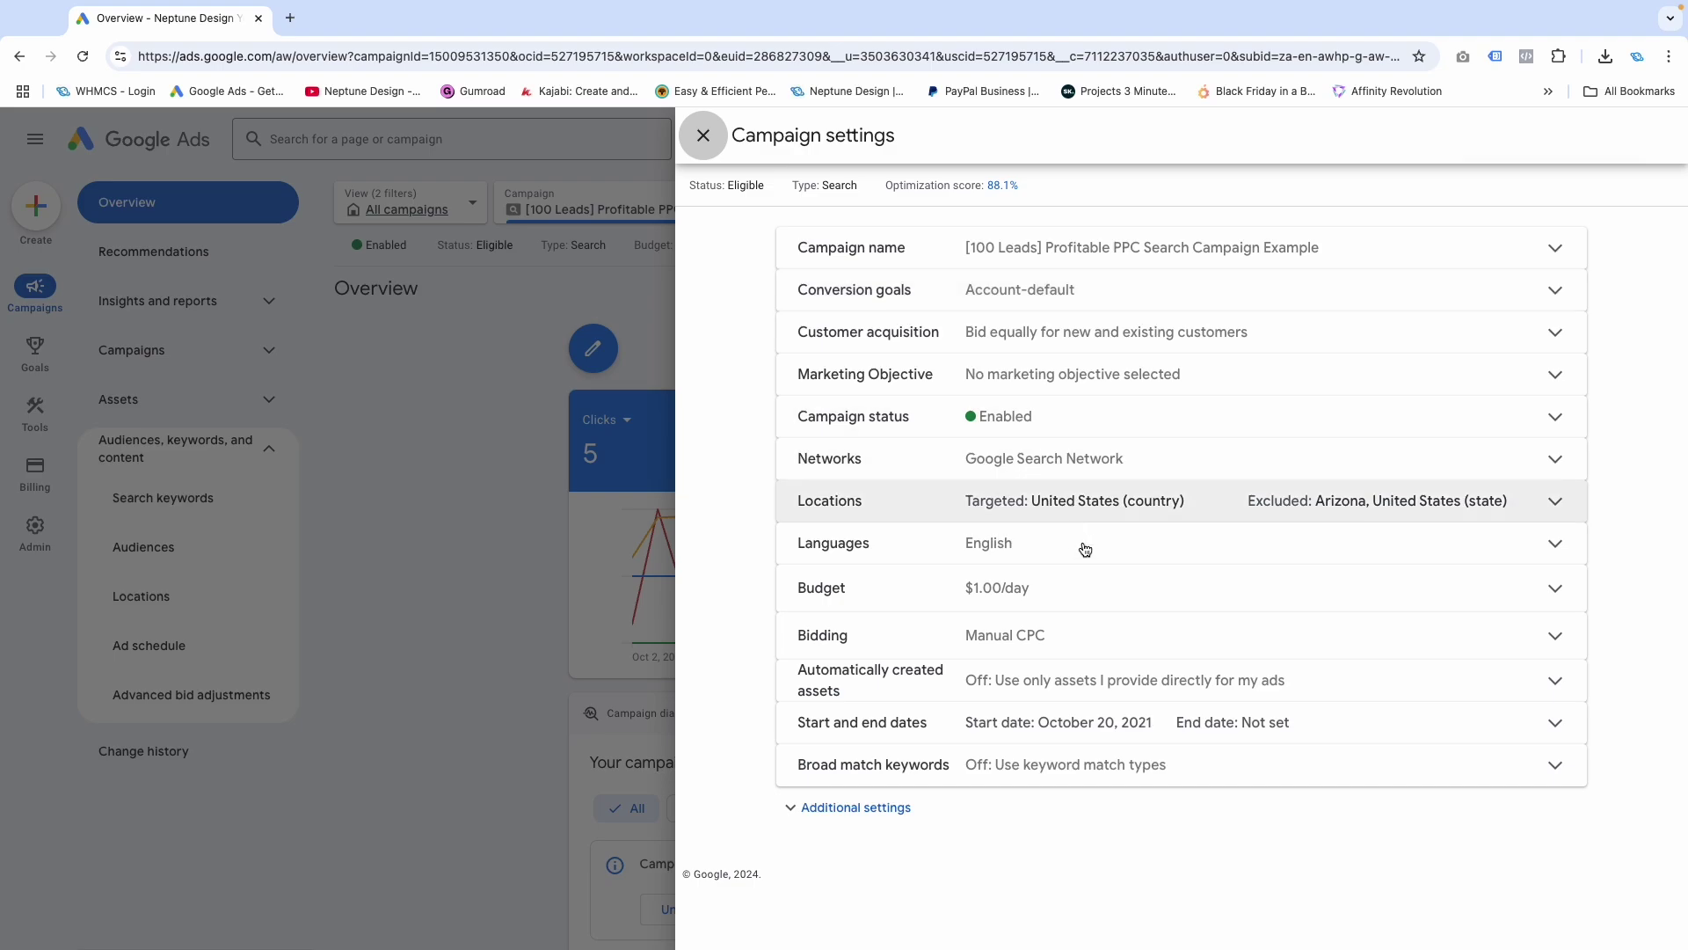
click(1104, 499)
scroll(850, 704, down, 3)
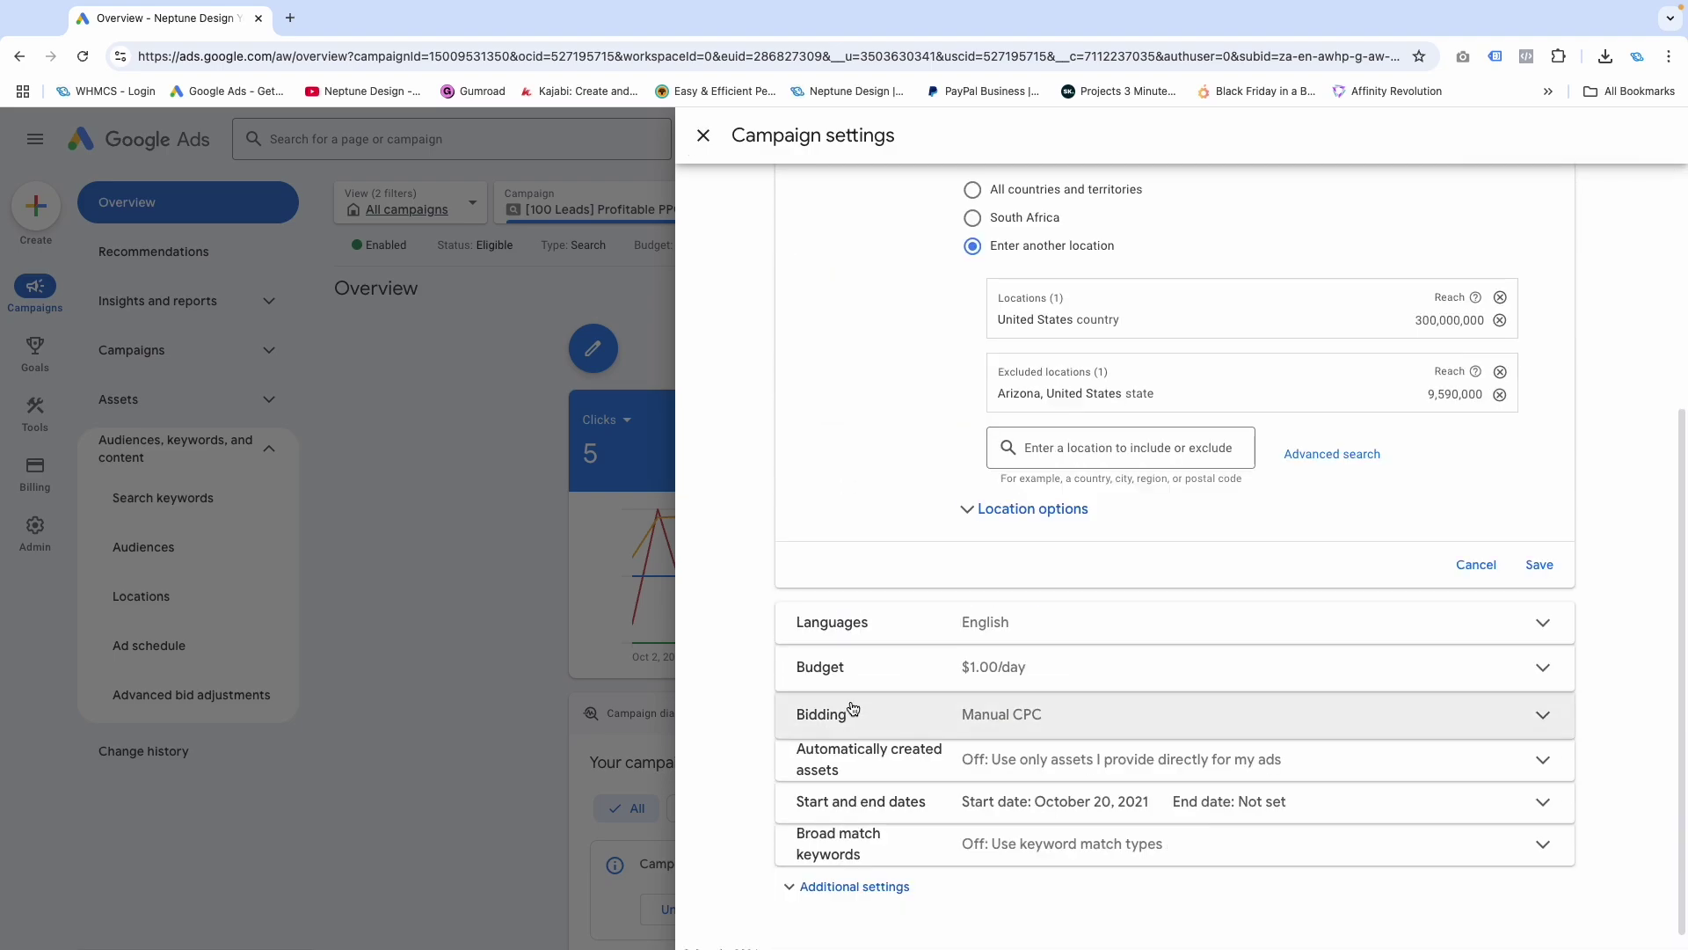
scroll(848, 693, up, 2)
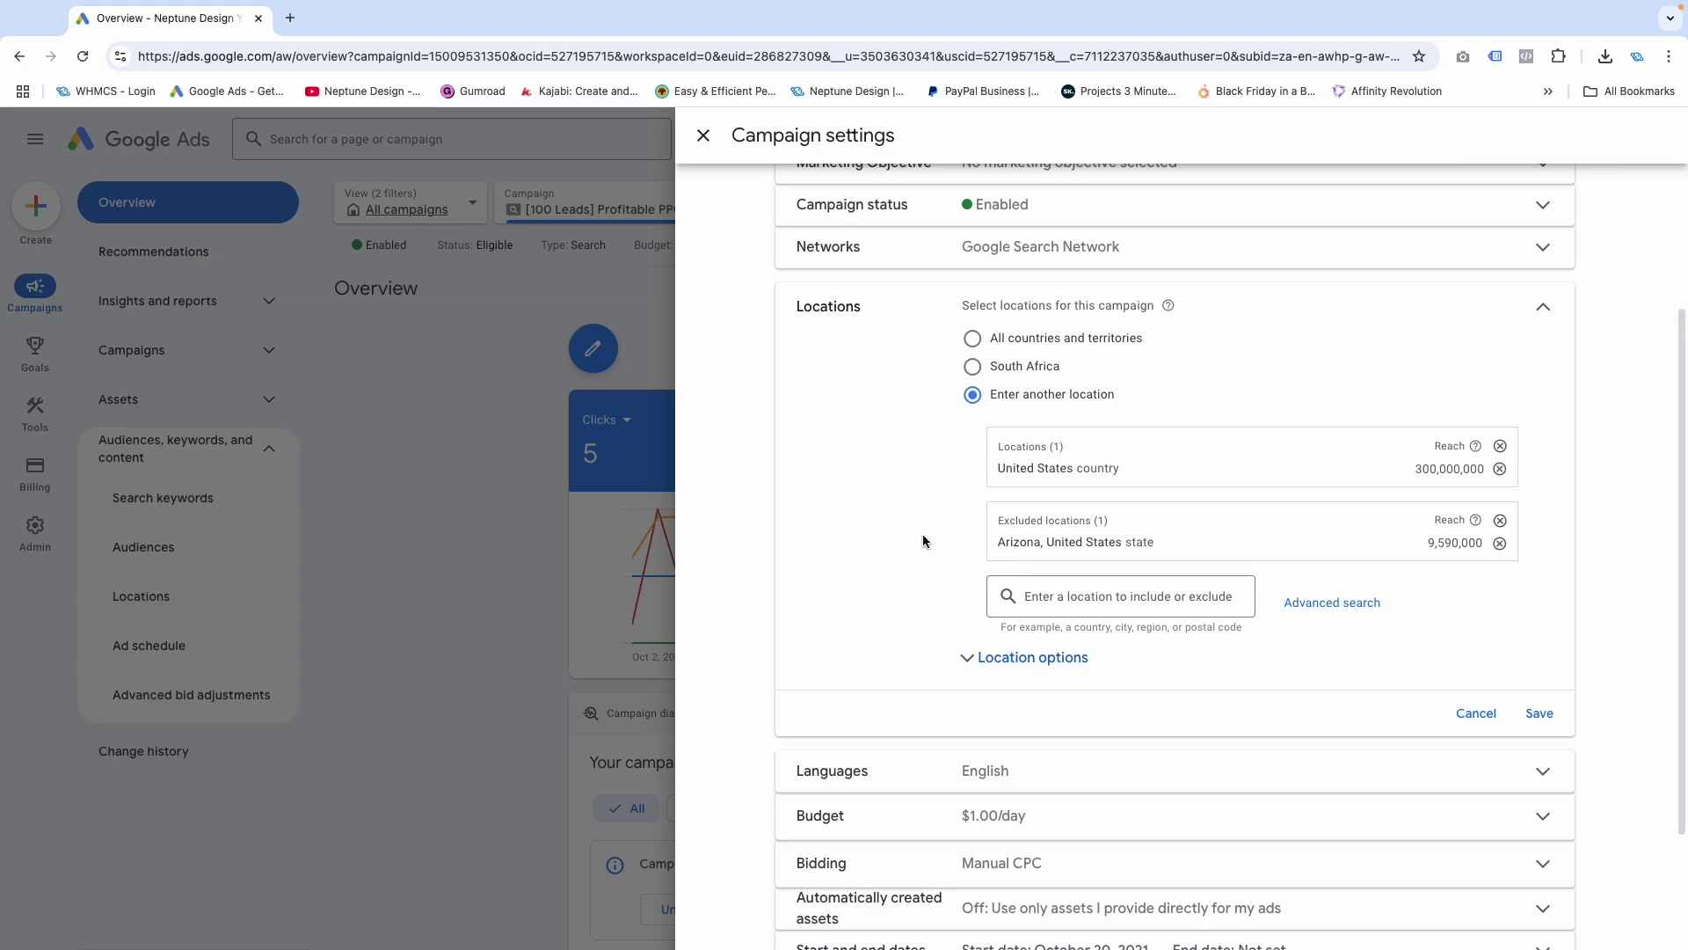
click(1500, 542)
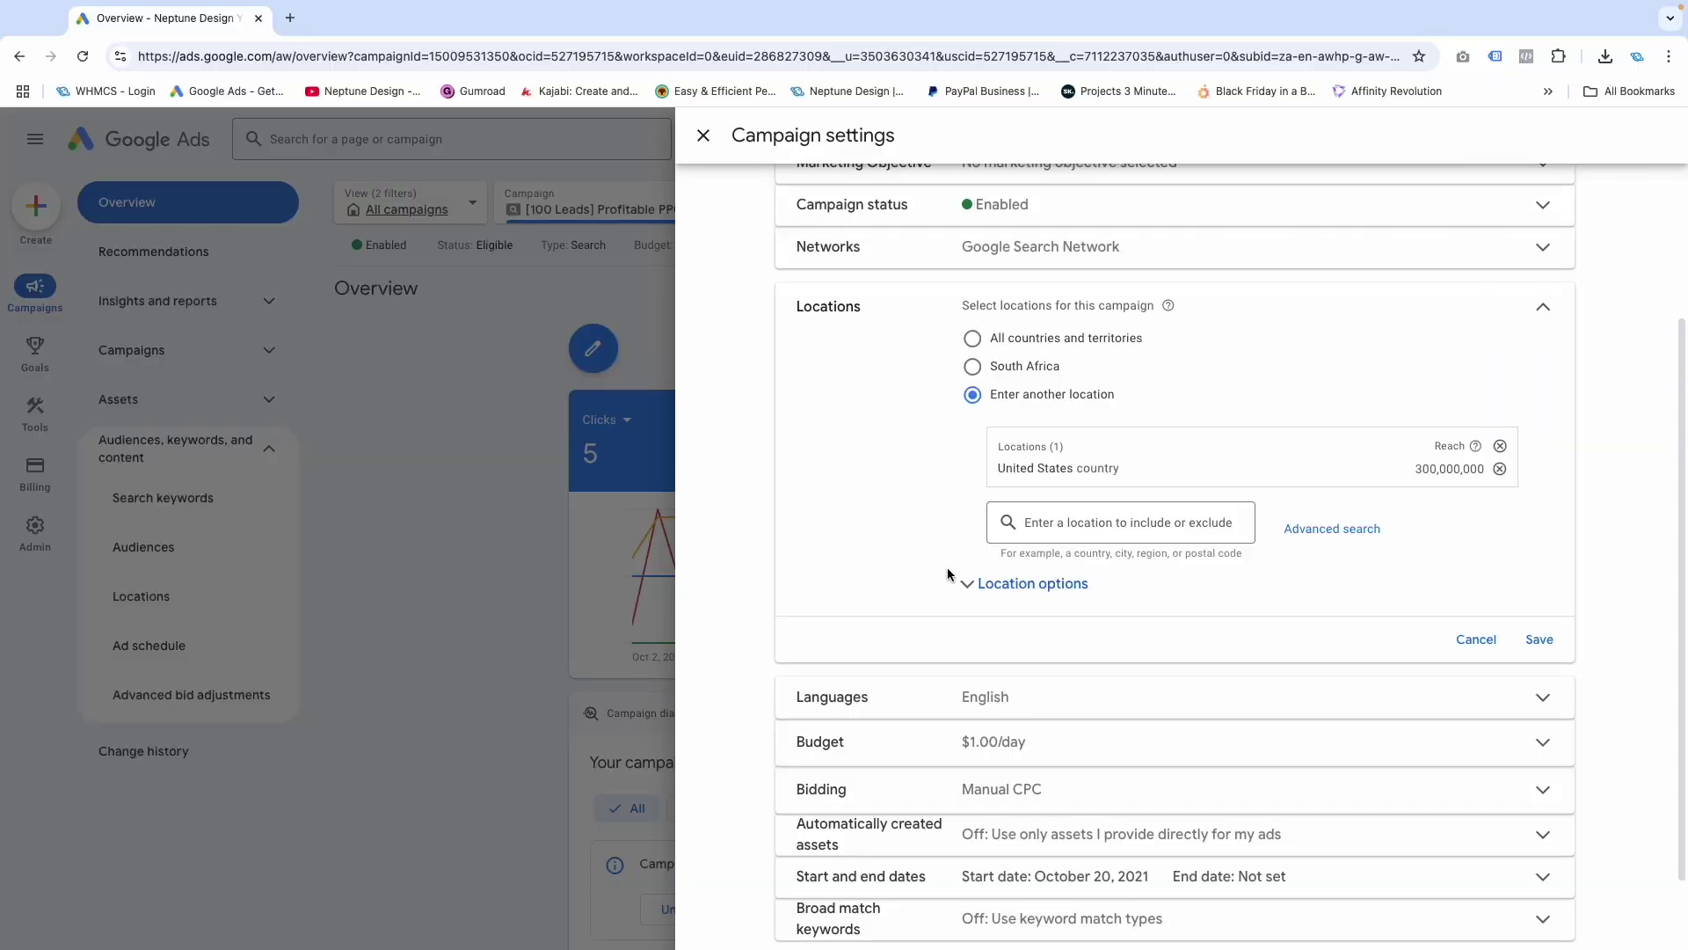
click(962, 582)
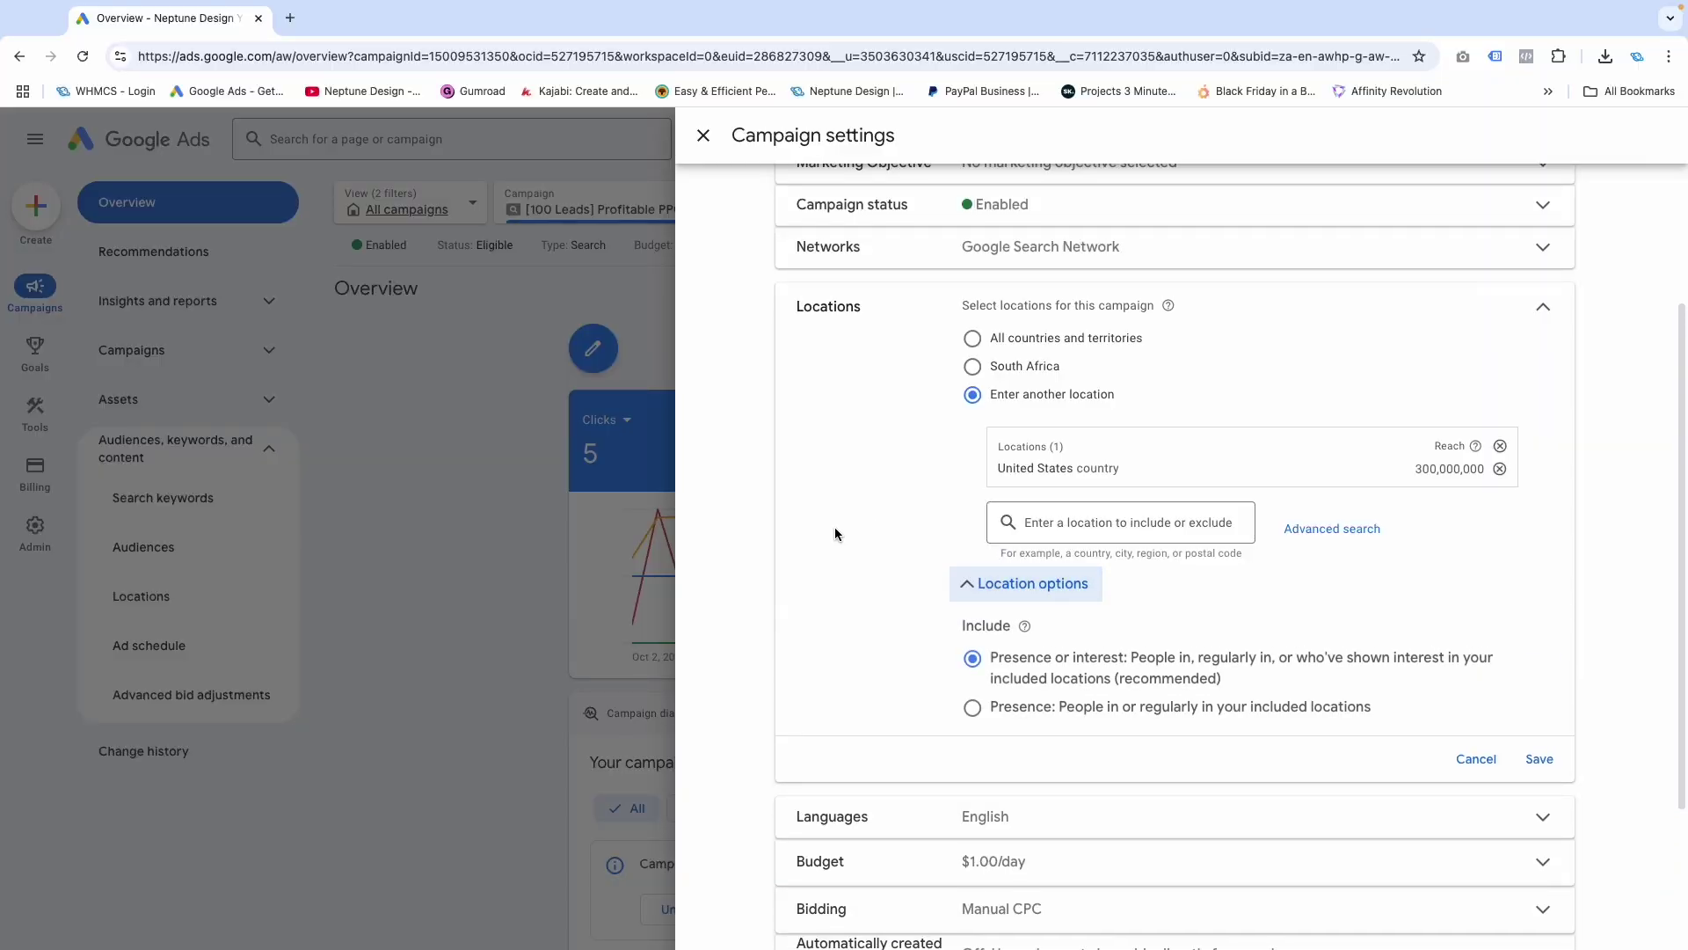
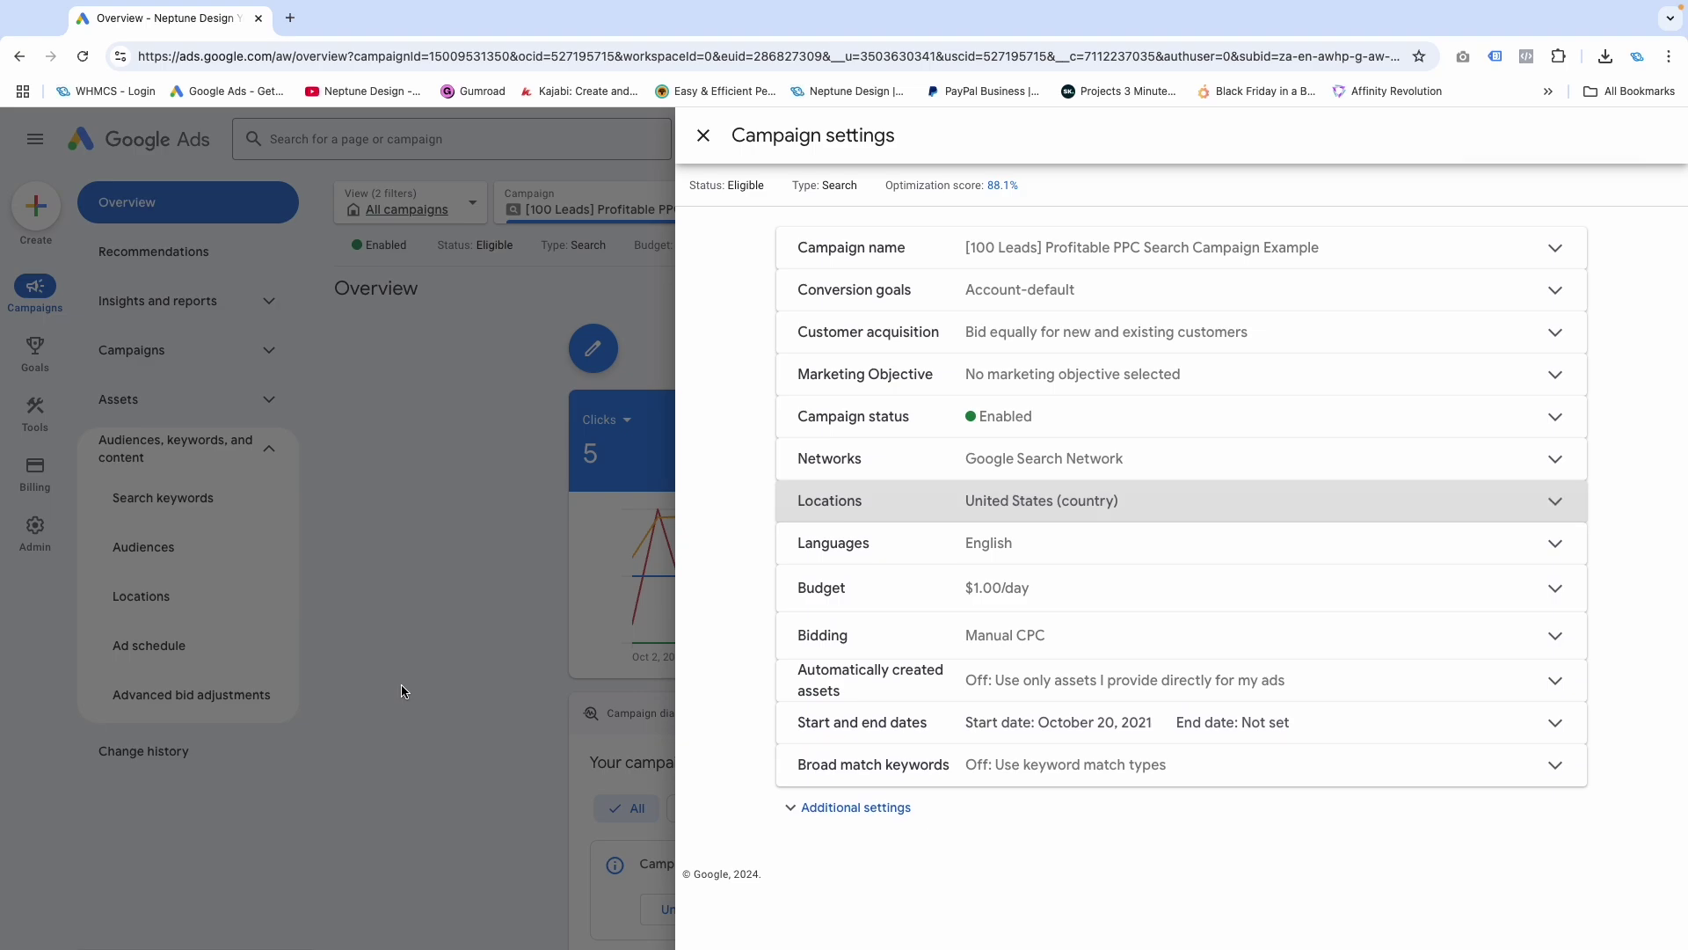
click(403, 691)
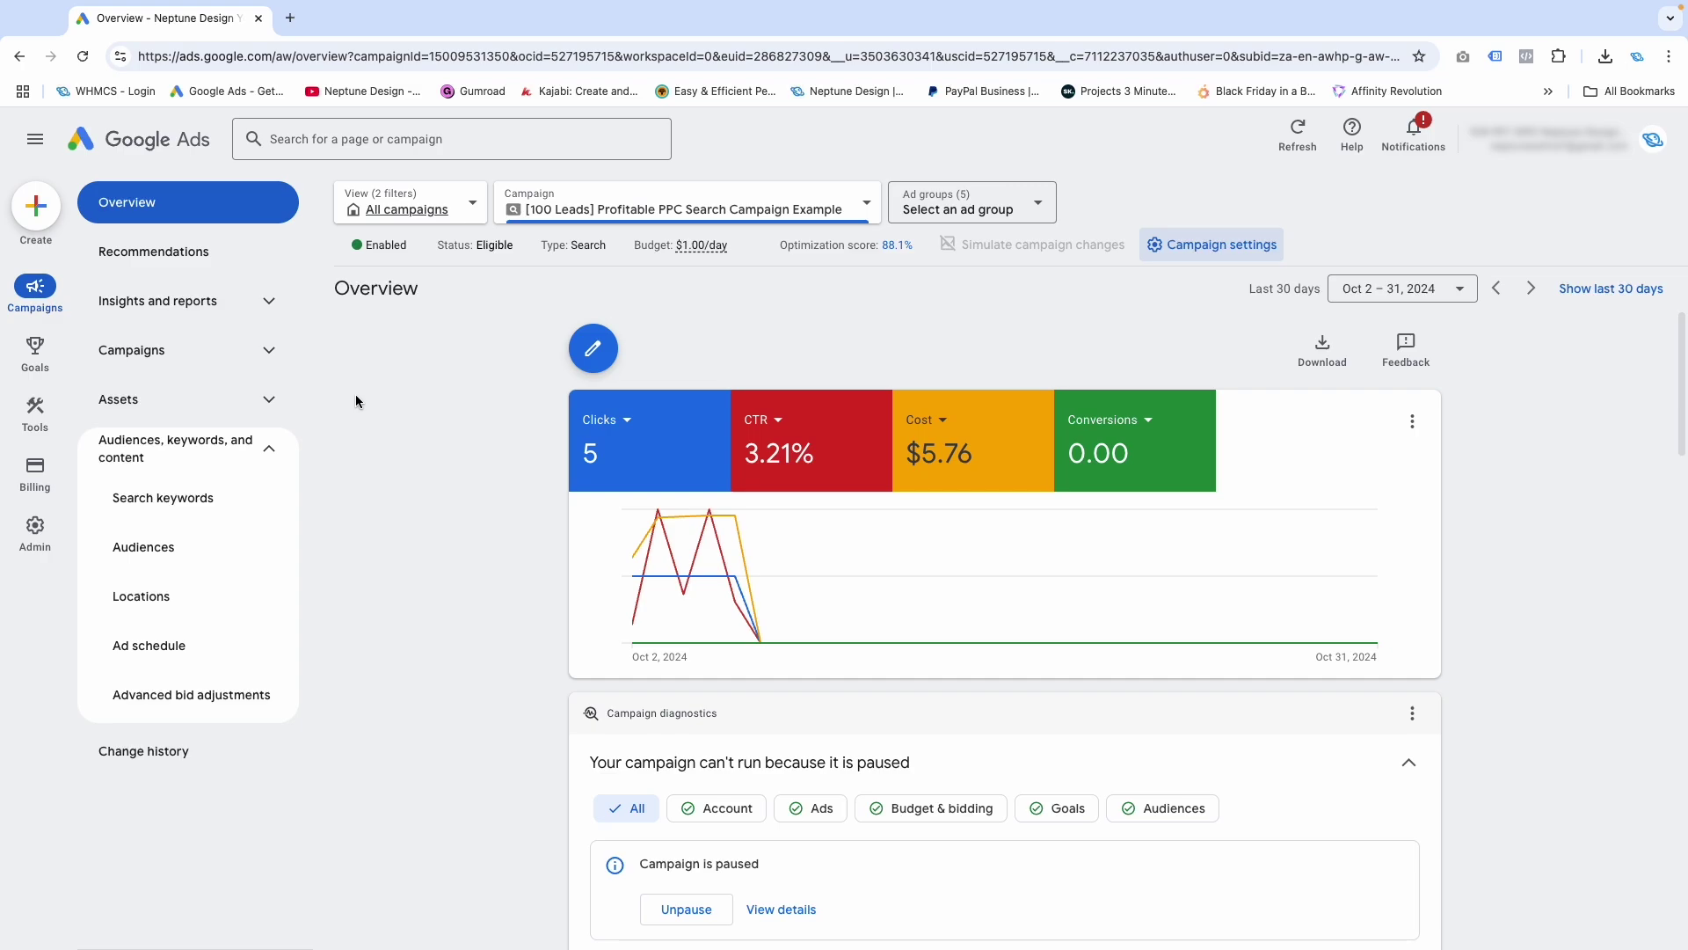
Open the search campaign's location exclusions for editing and exclude the country Canada
click(190, 602)
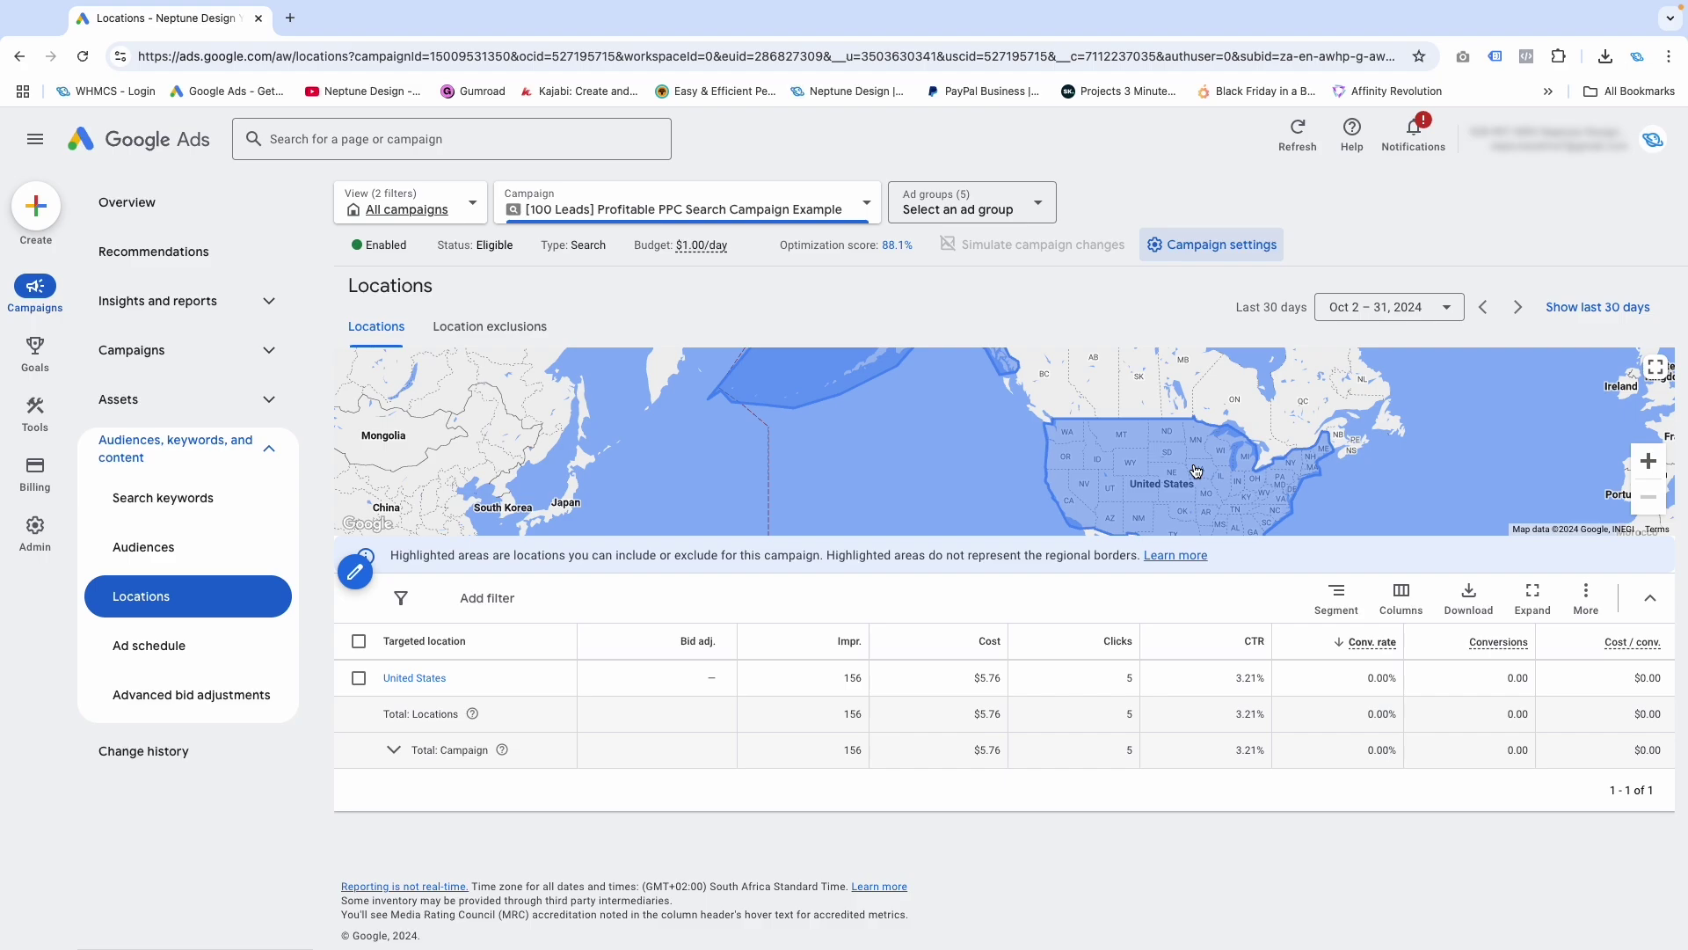
click(498, 330)
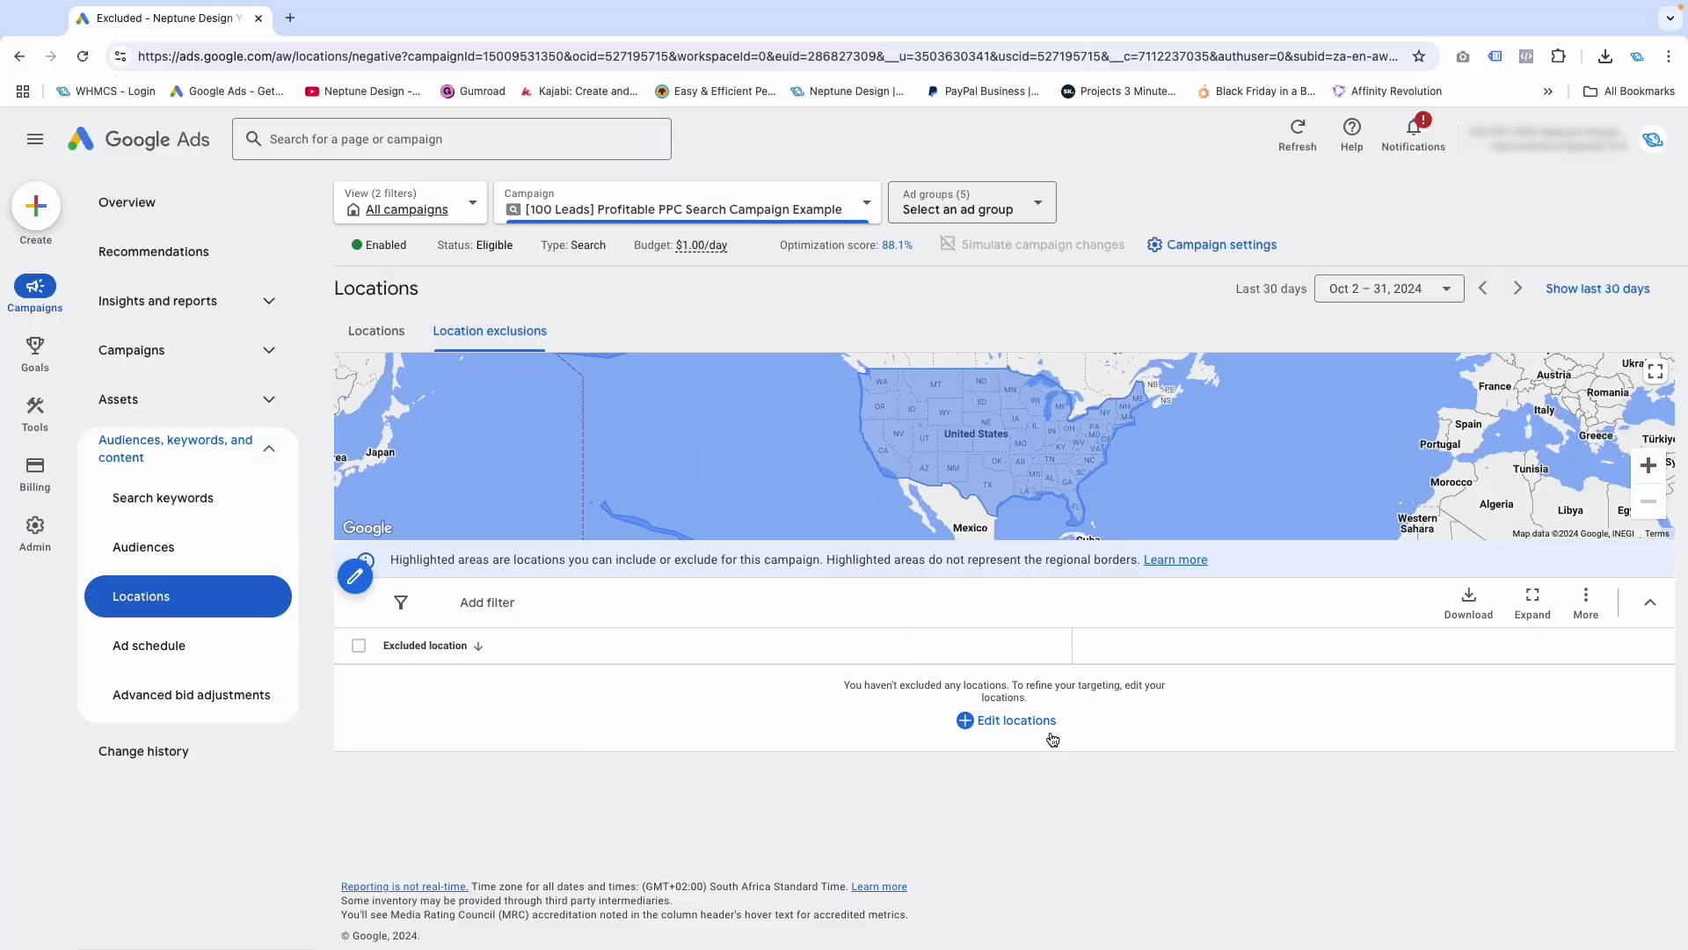
click(1046, 726)
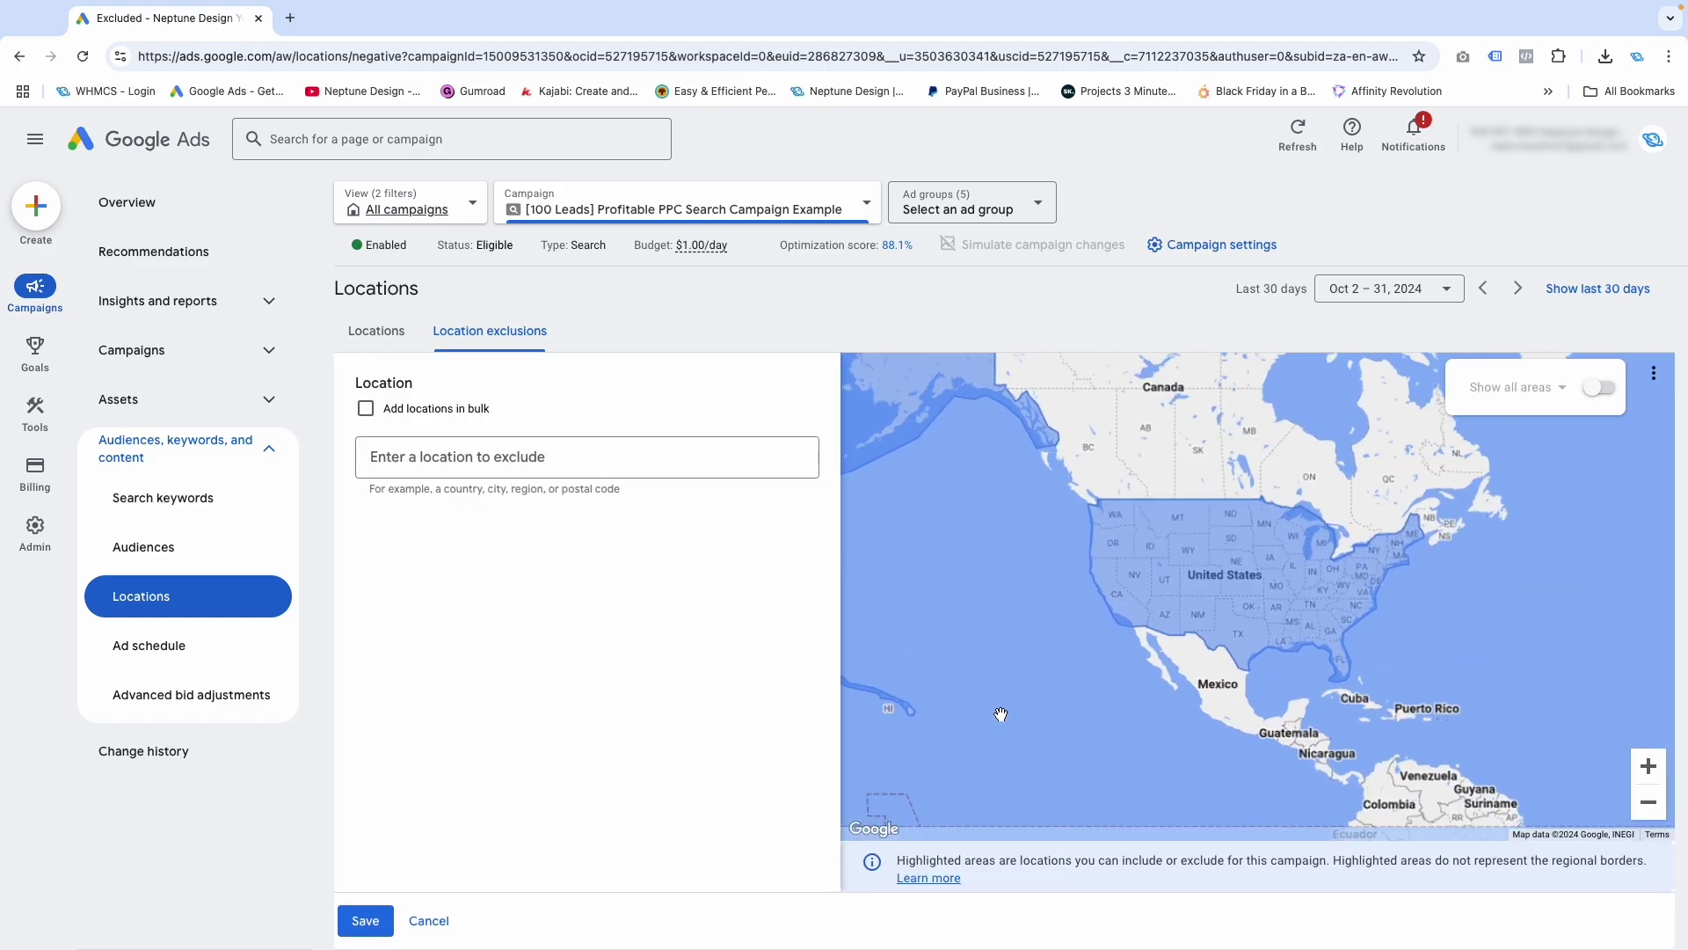
click(665, 452)
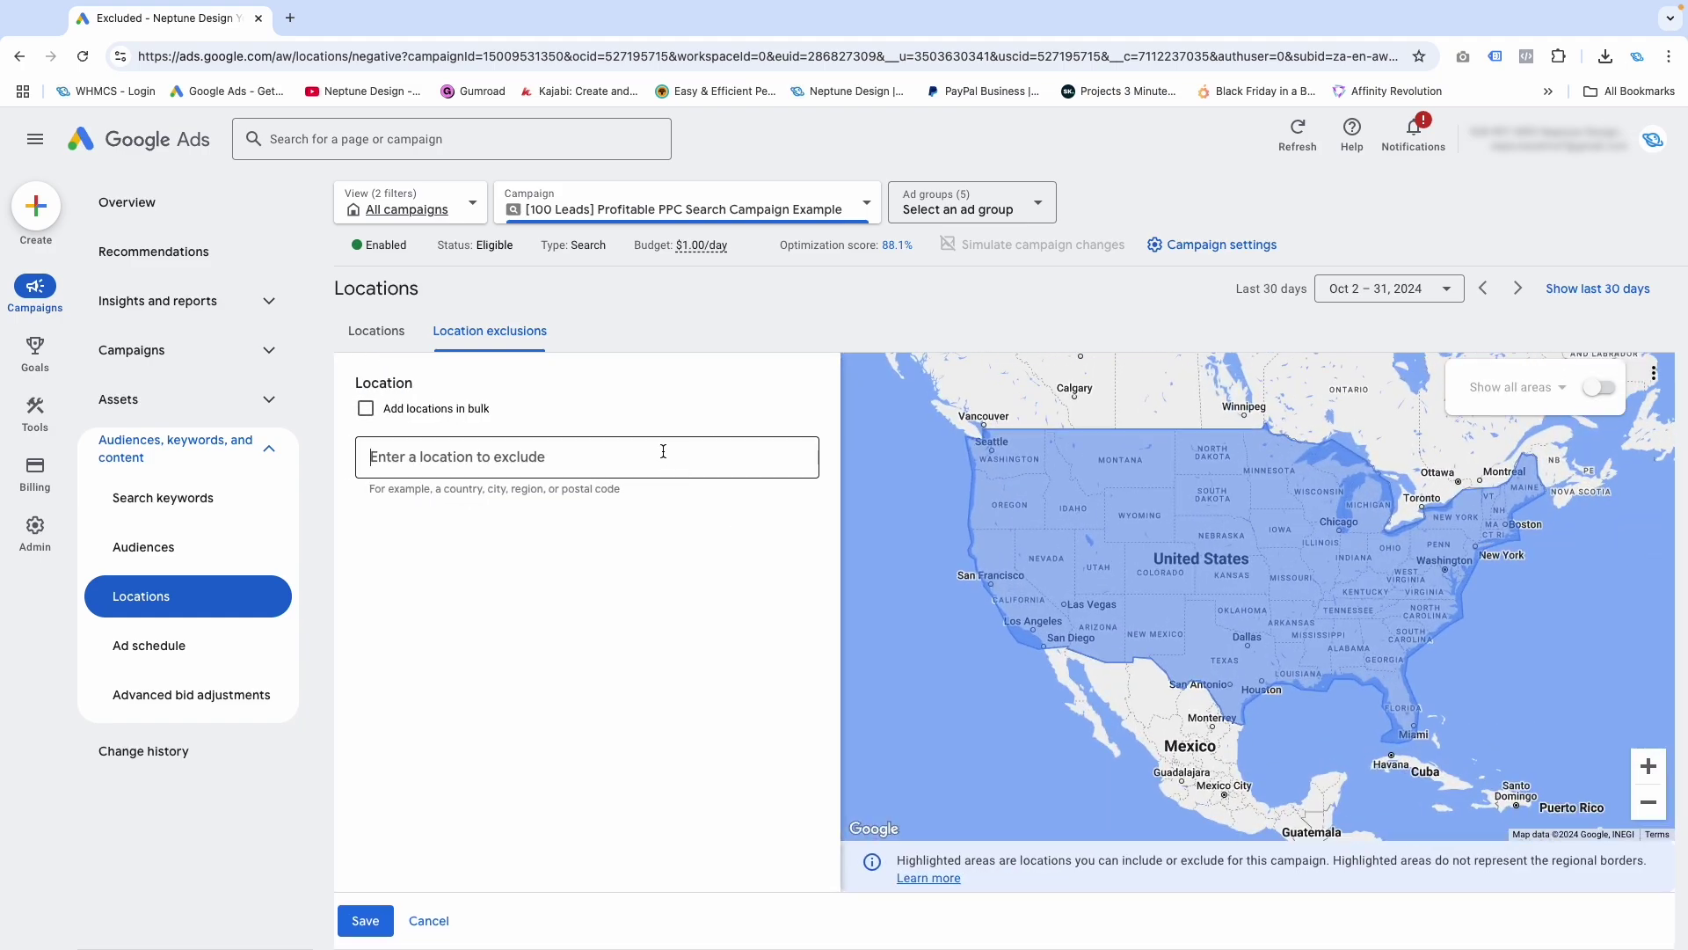
text(canad)
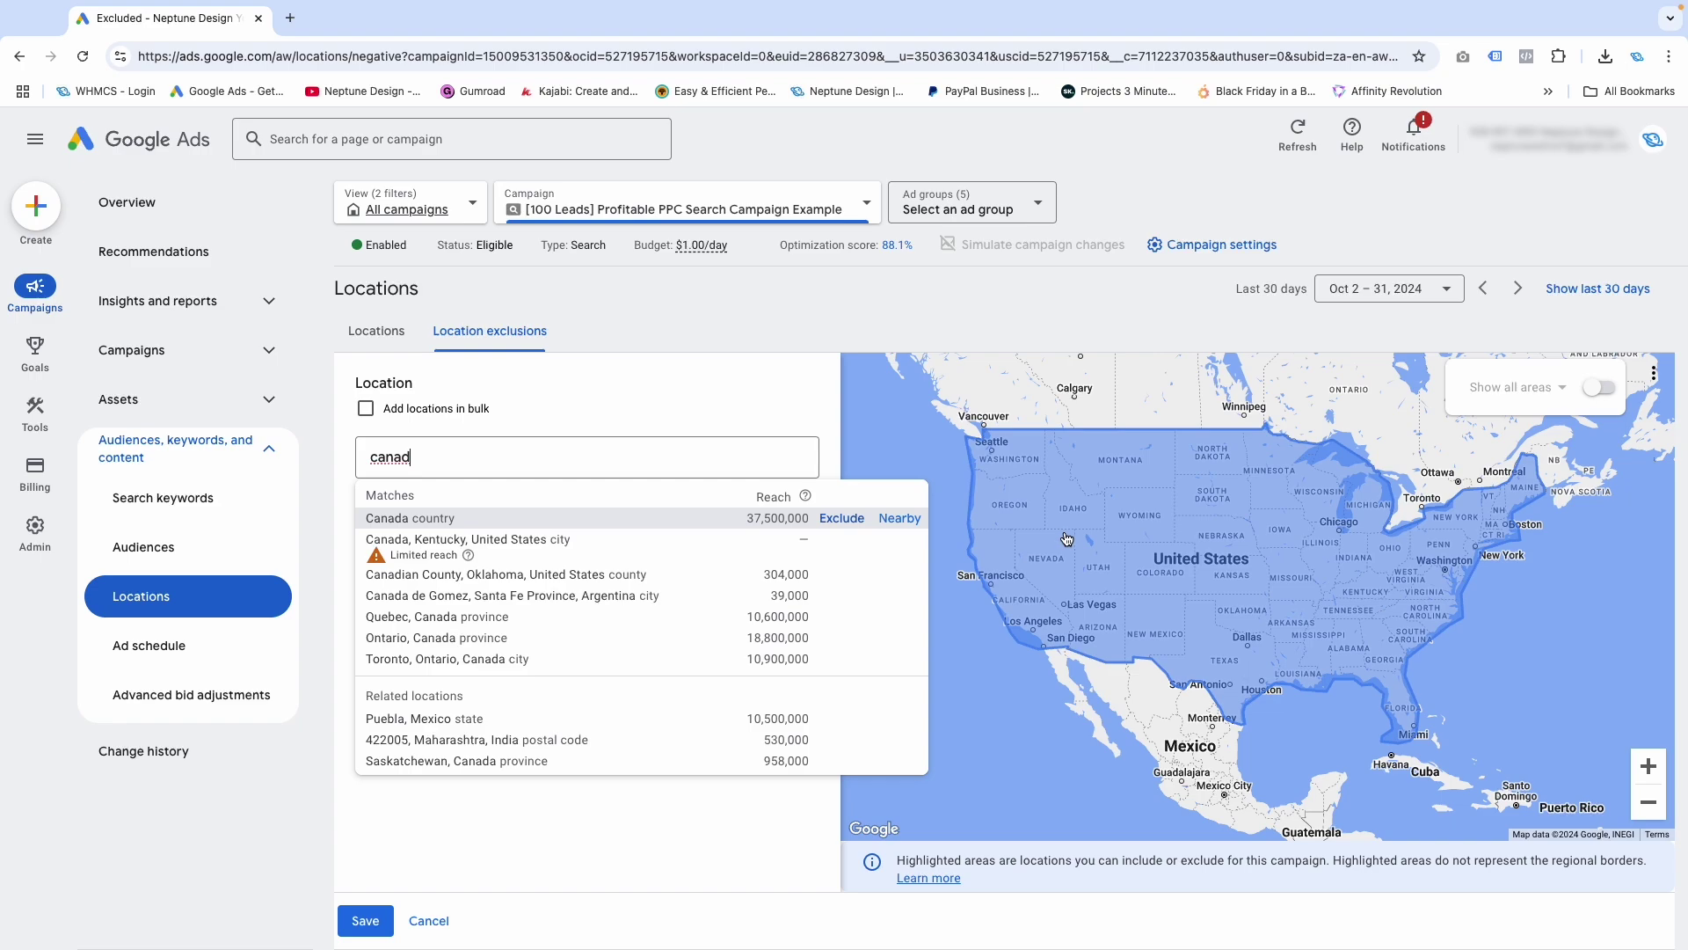
click(842, 518)
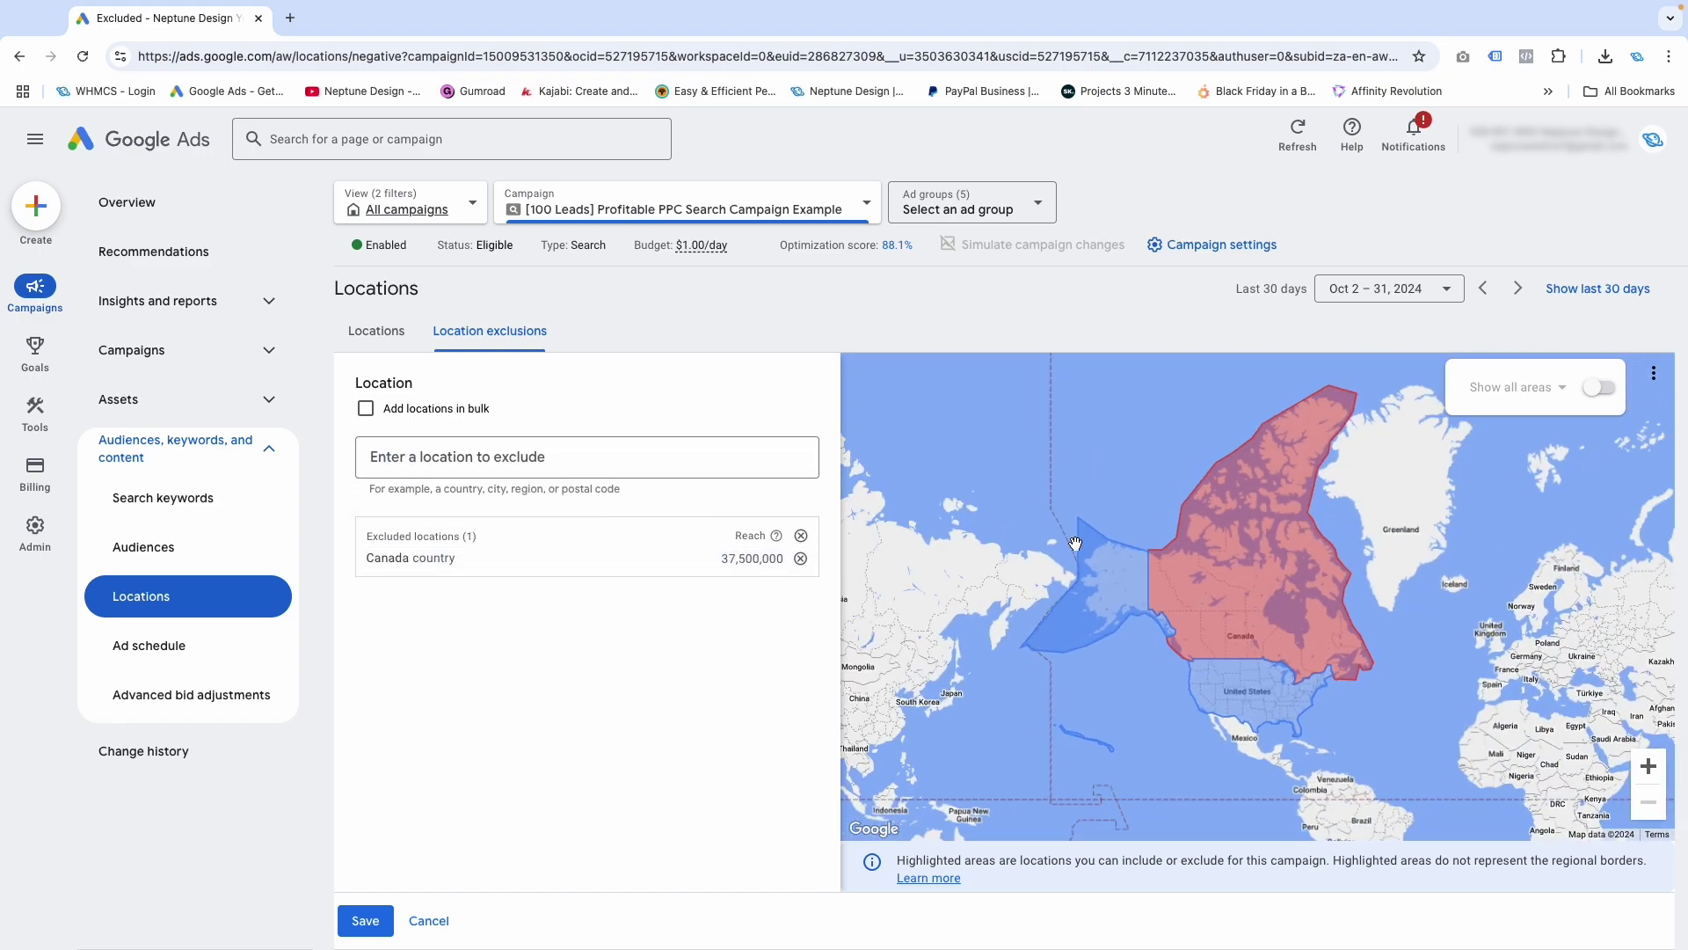
Add the country Mexico to the search campaign's excluded locations
click(628, 457)
text(mexico)
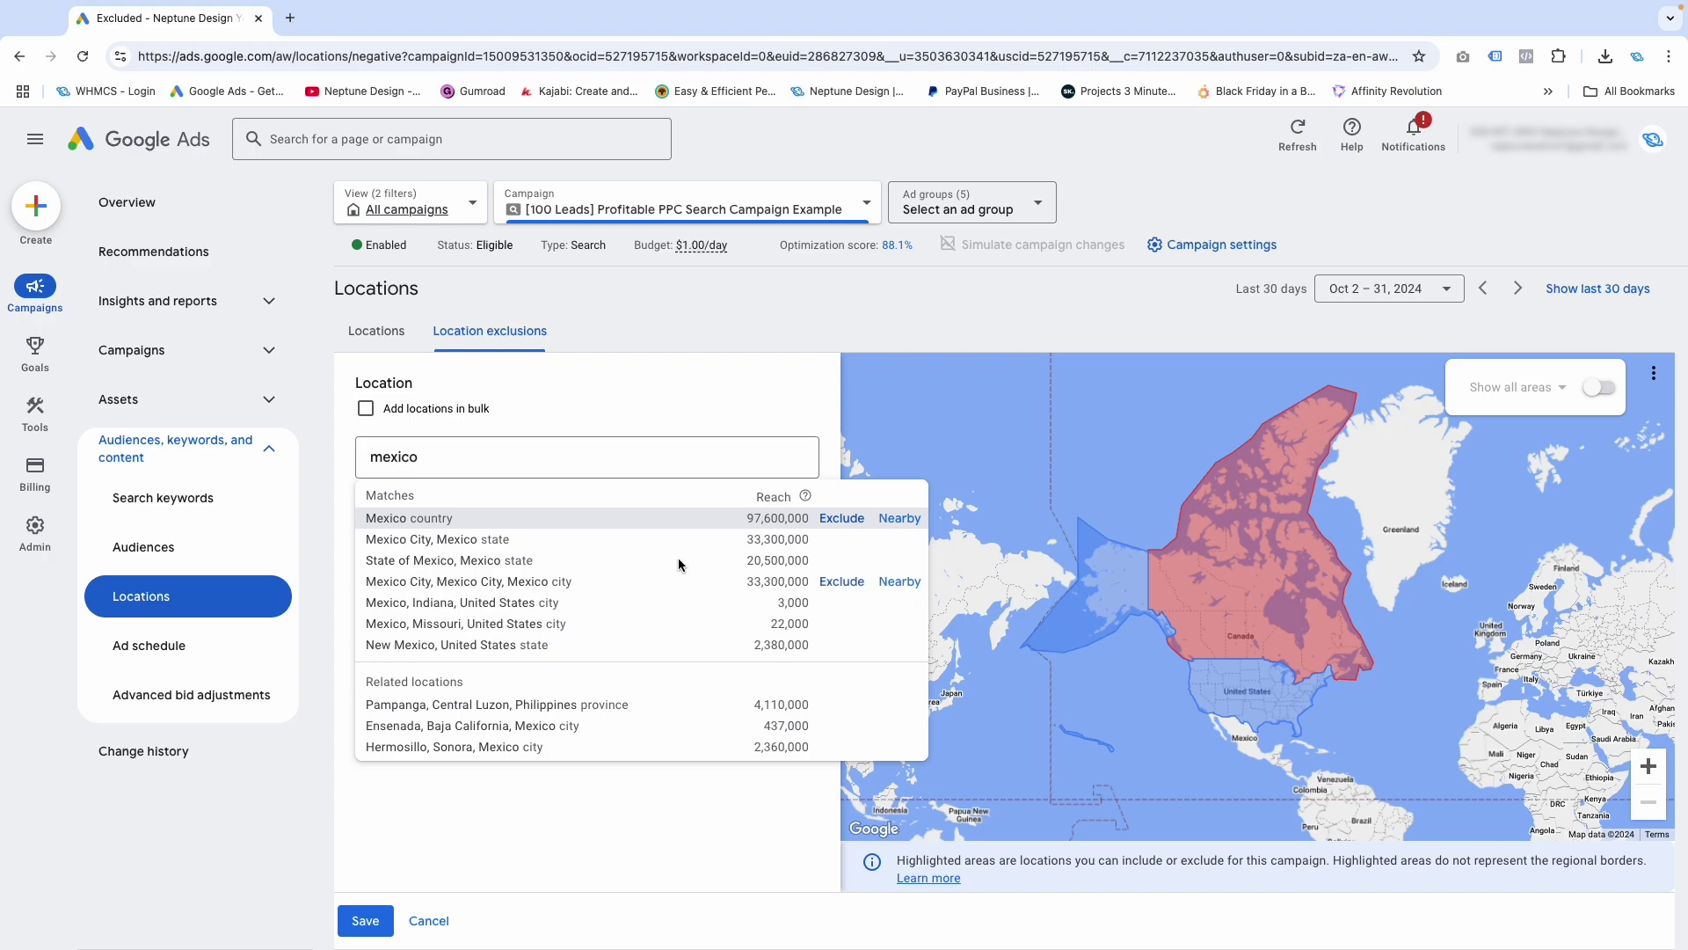
click(827, 519)
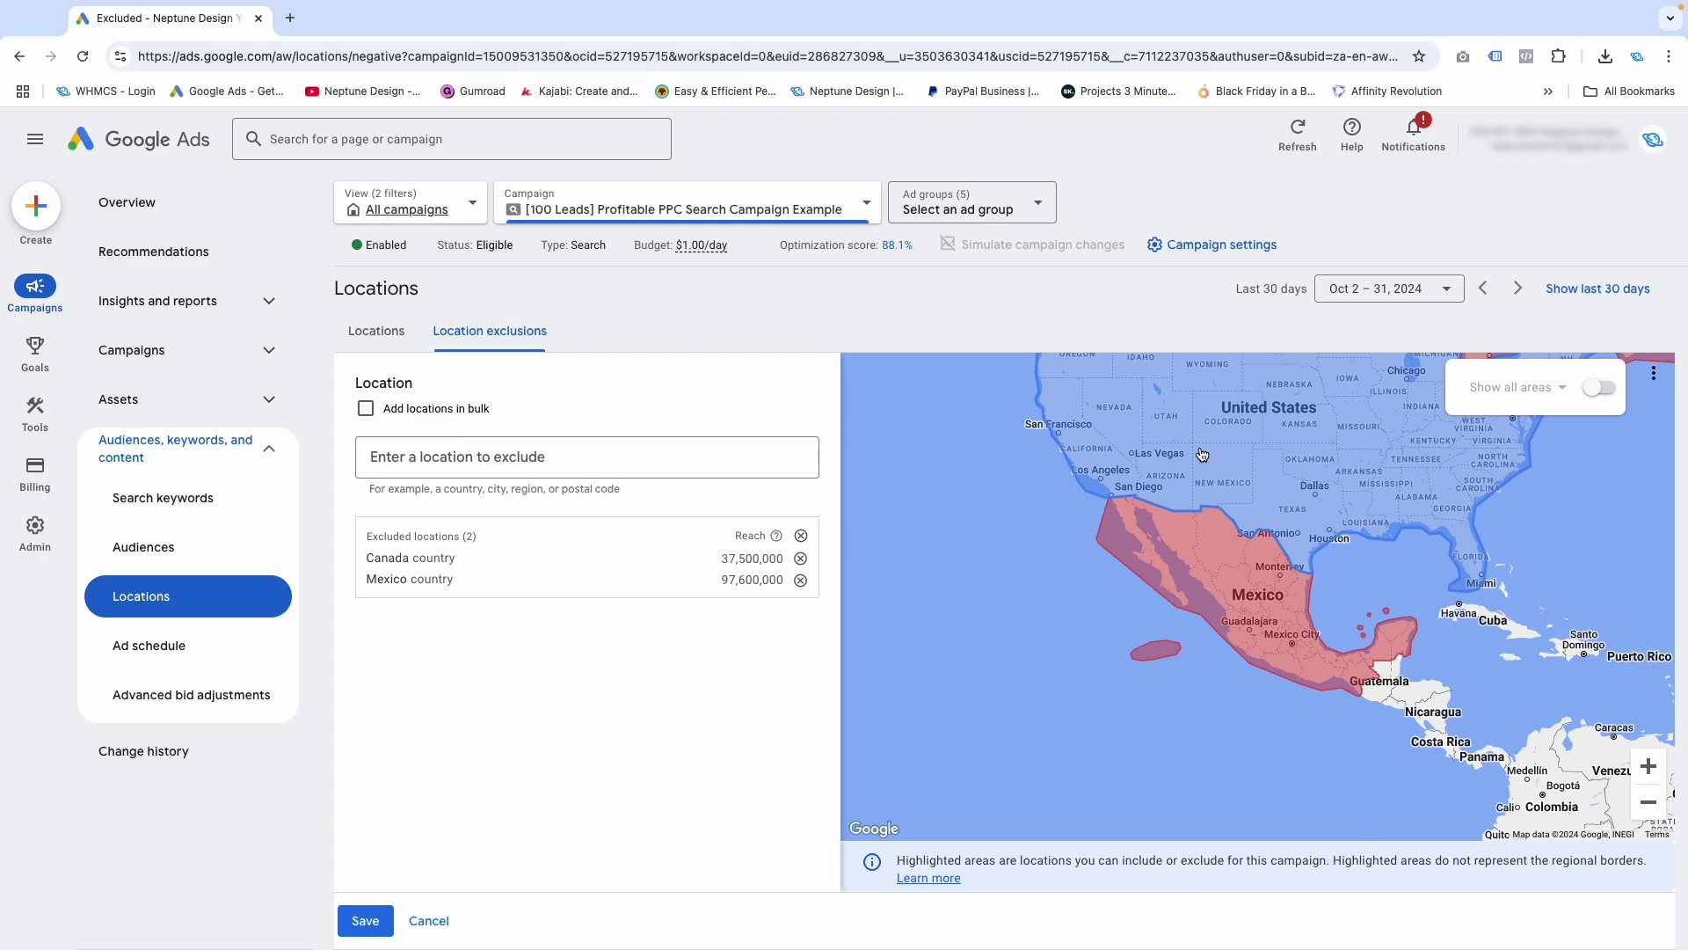
click(403, 928)
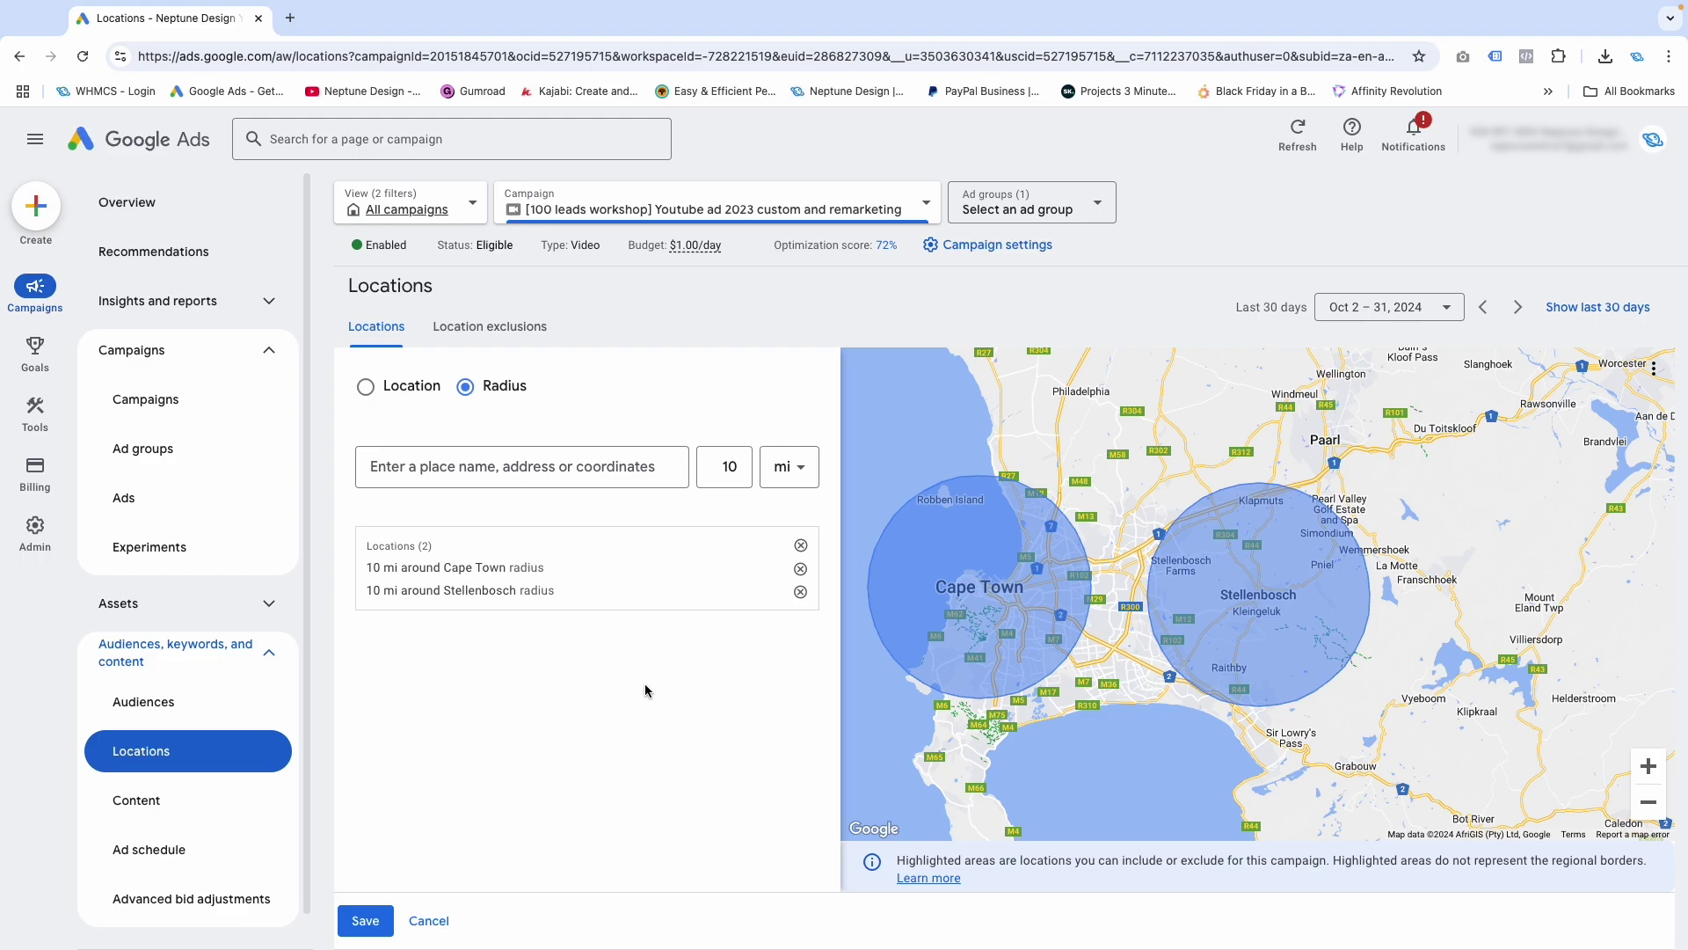
Discard the unsaved location edits and include a 10 mi radius around Cape Town in the Youtube campaign's targeted locations
click(430, 920)
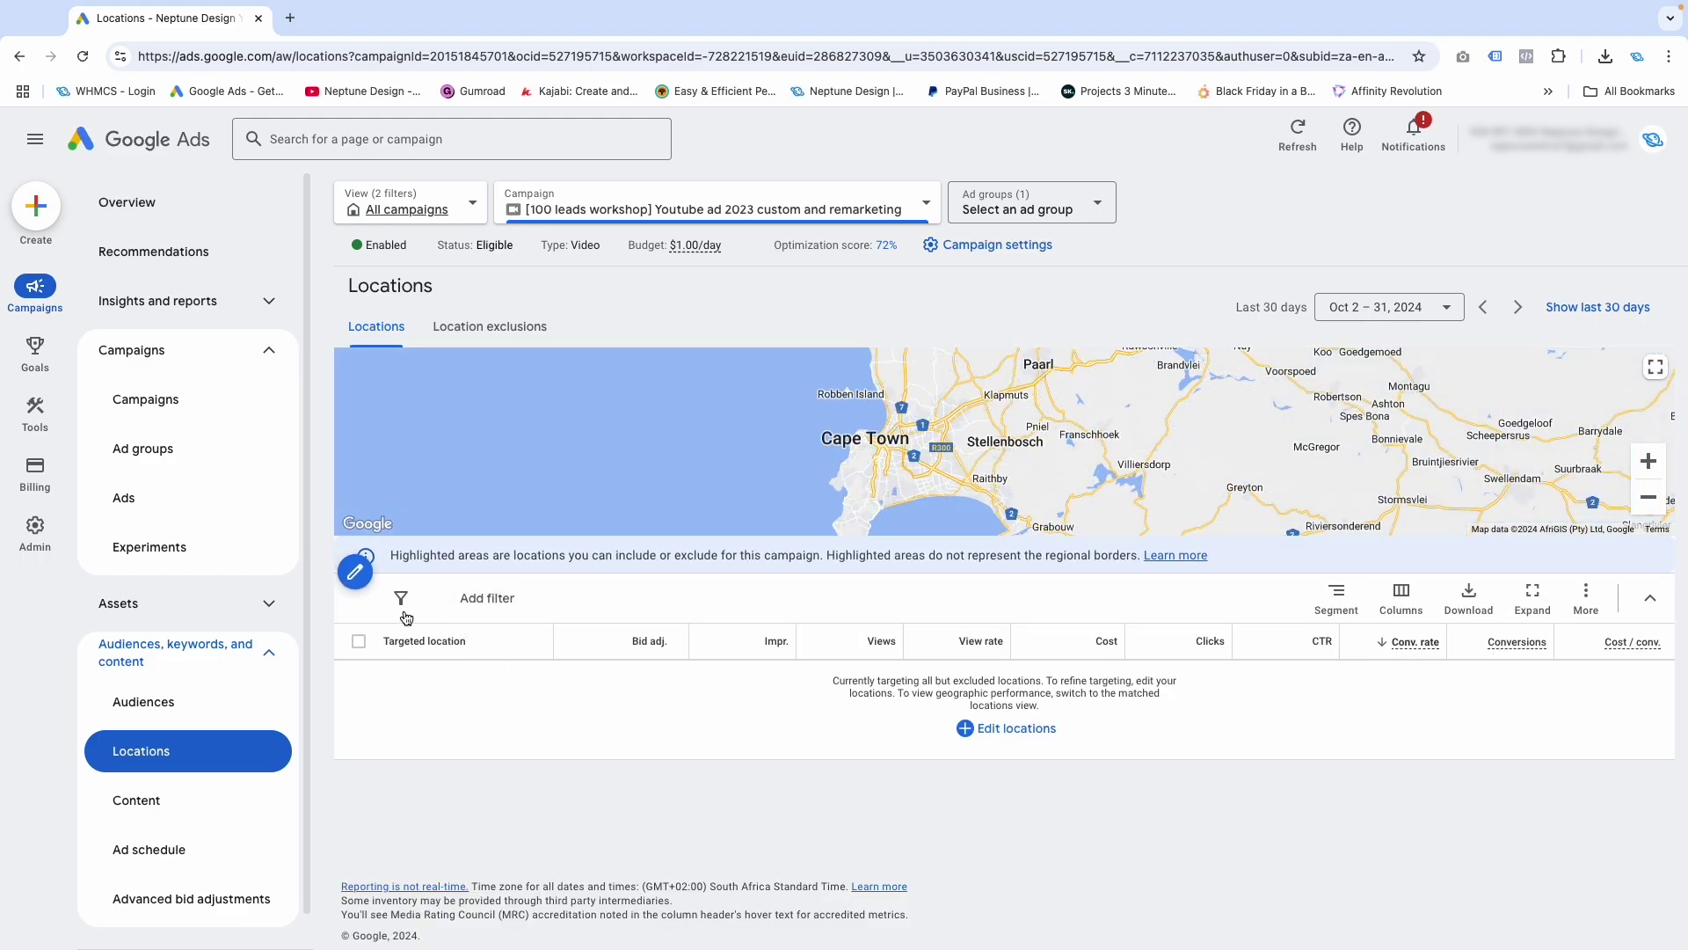
click(354, 573)
click(502, 471)
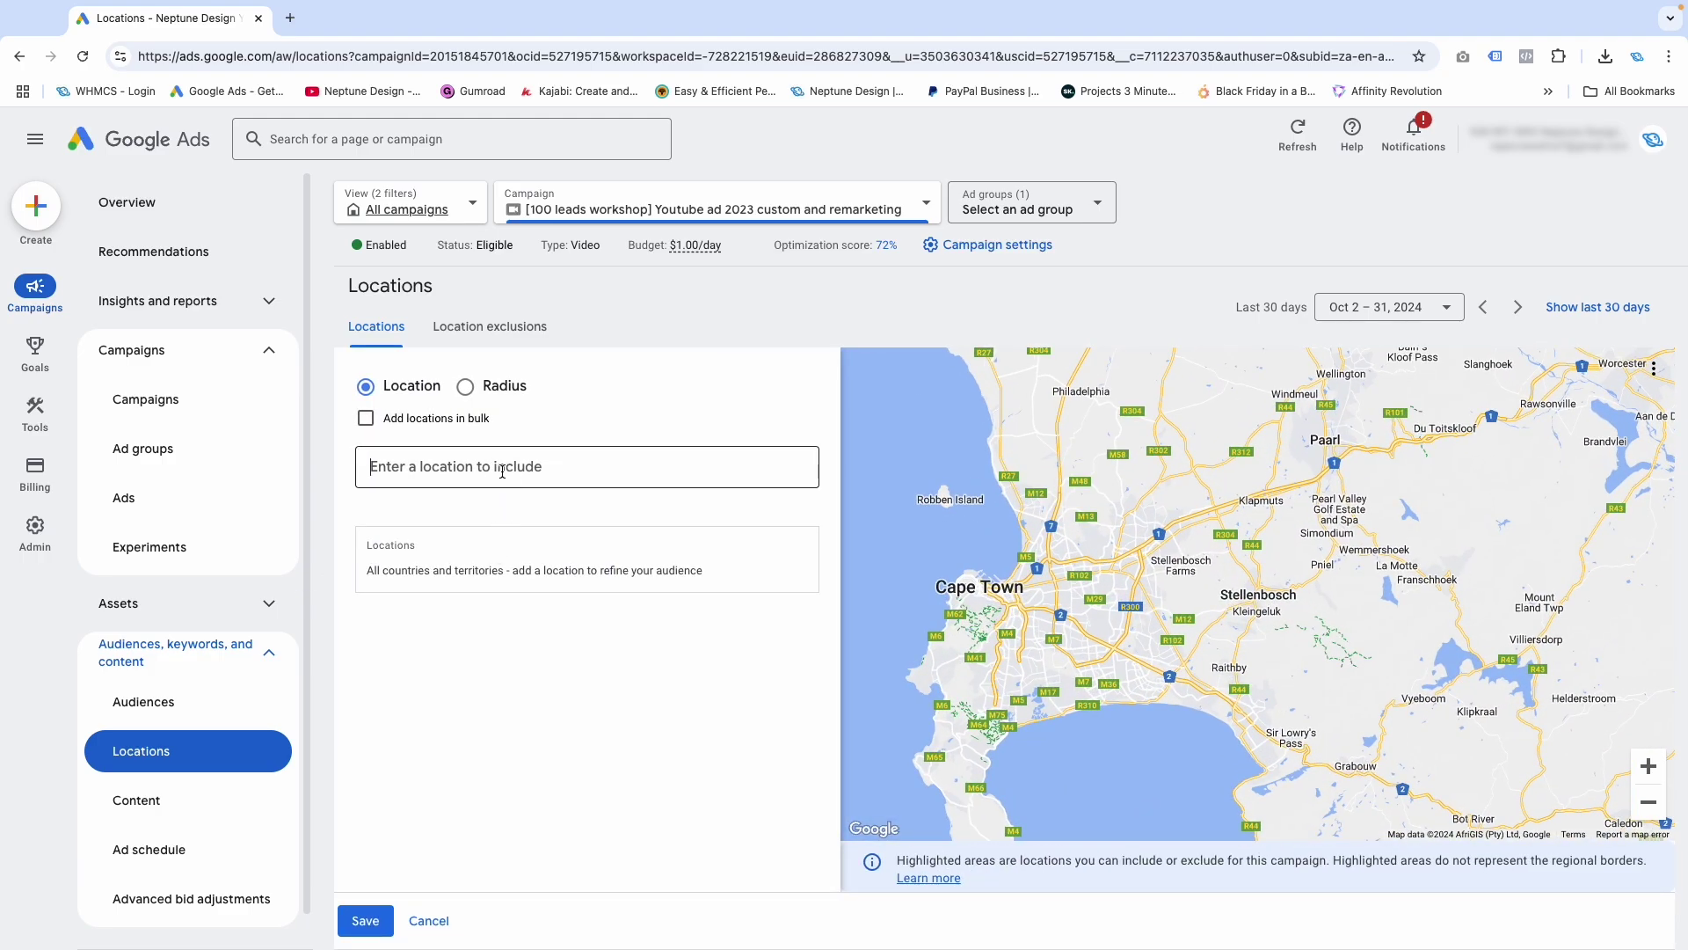
click(465, 386)
click(723, 467)
text(10)
click(592, 471)
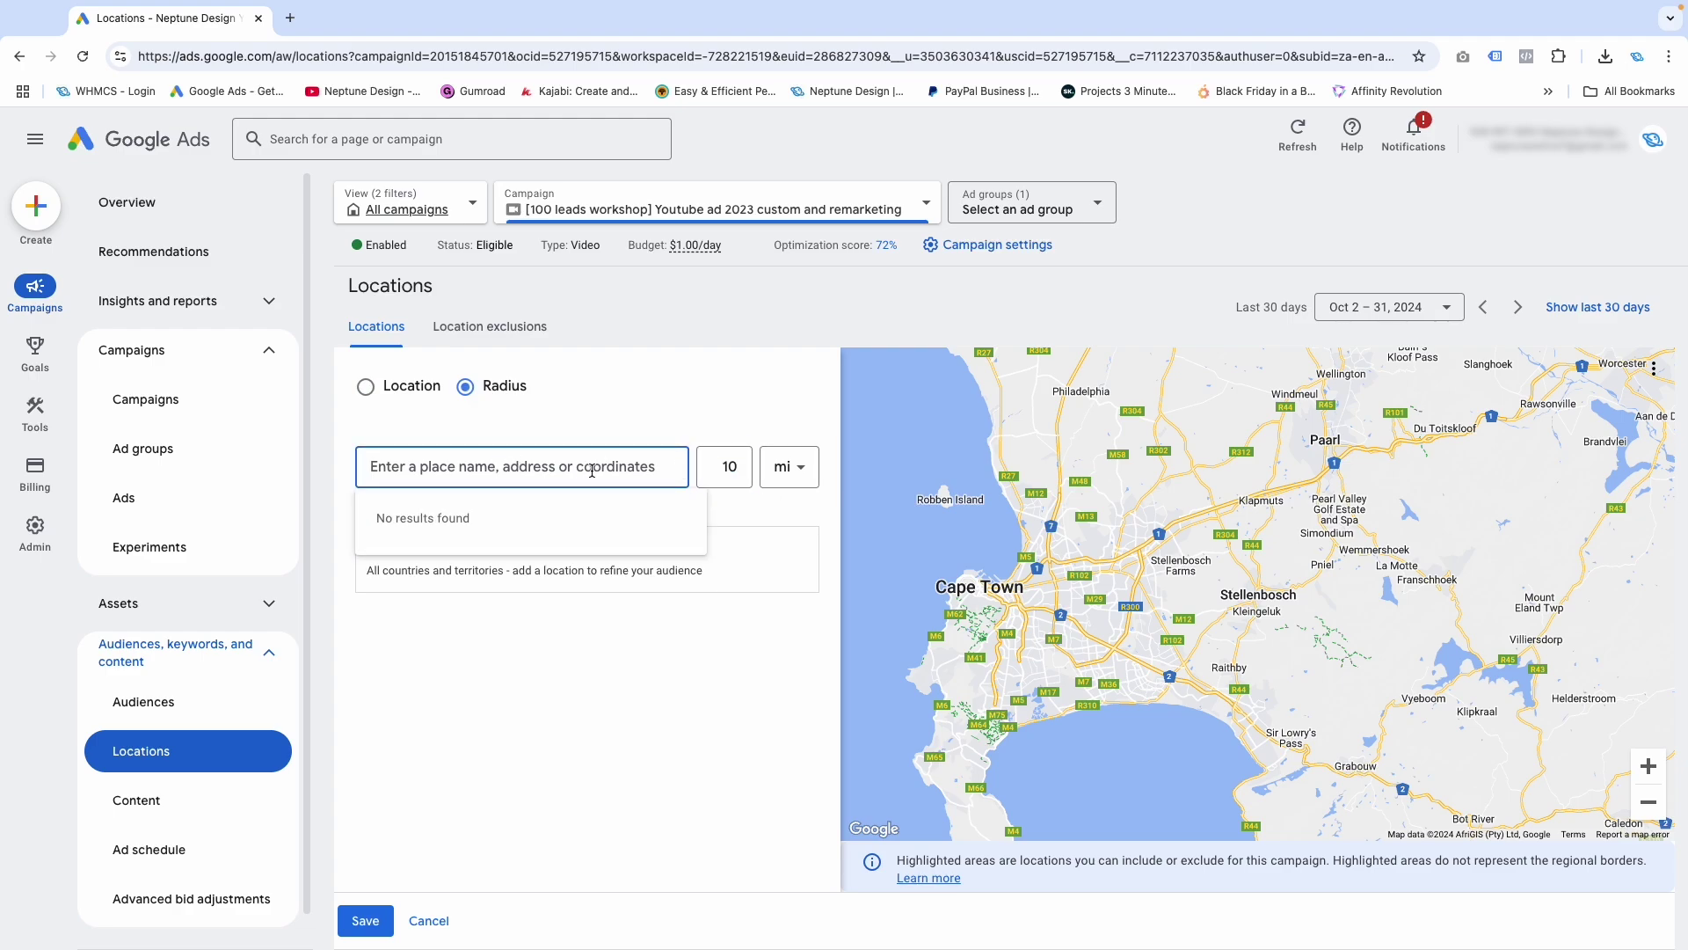
text(cape)
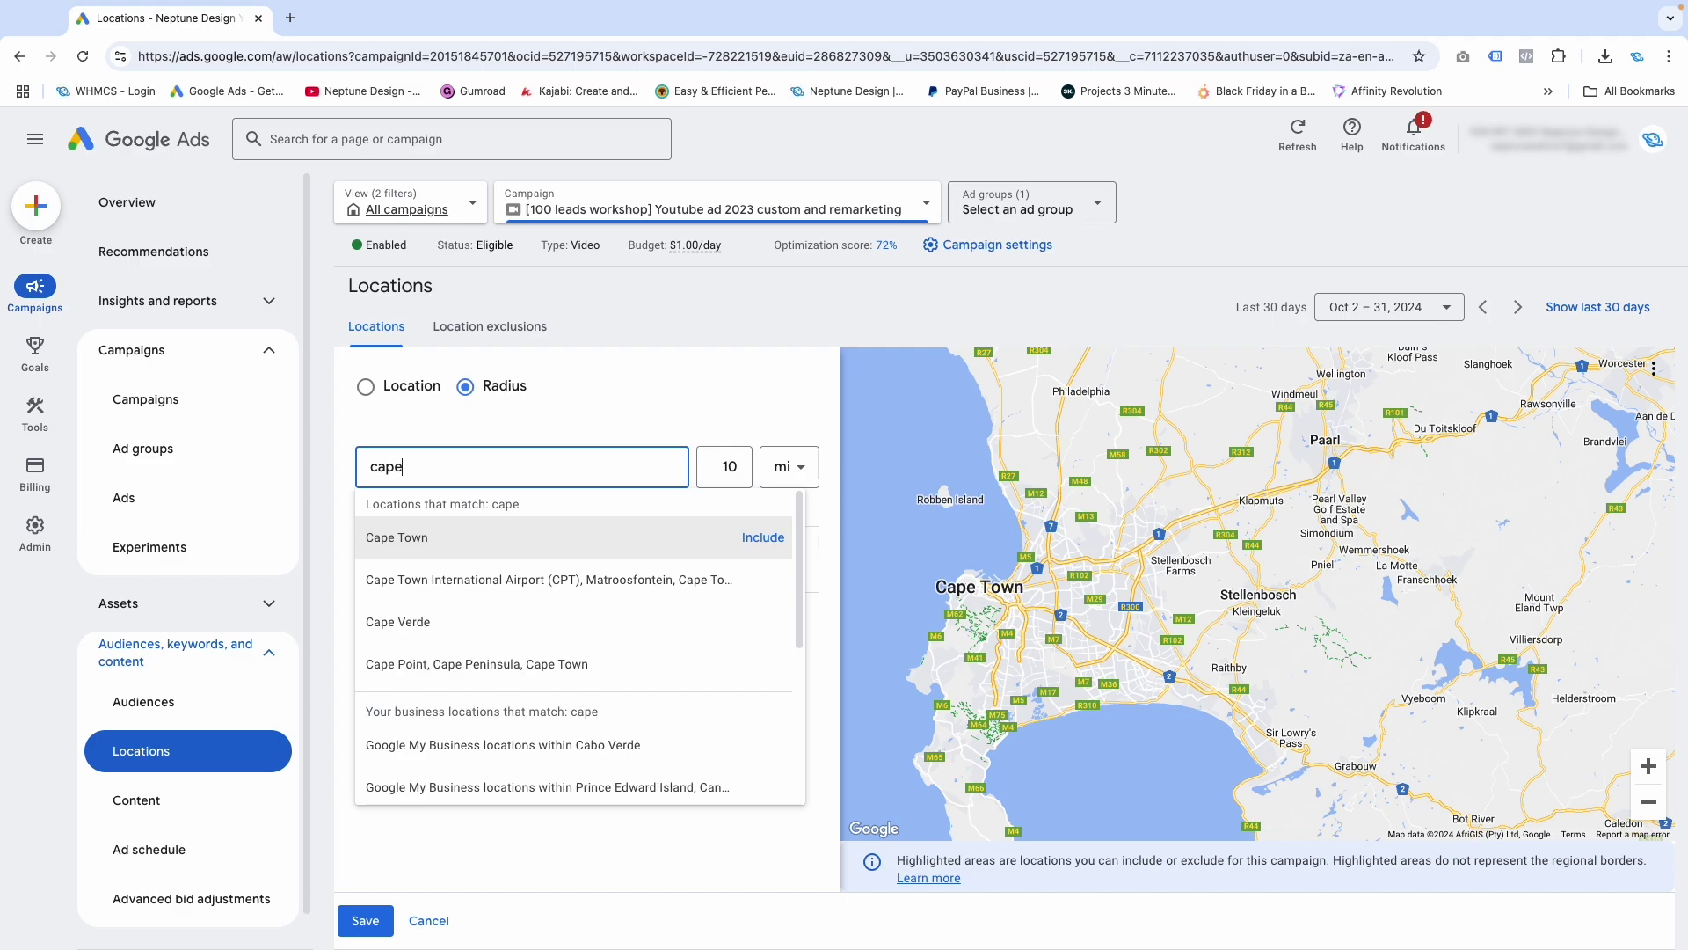
click(763, 538)
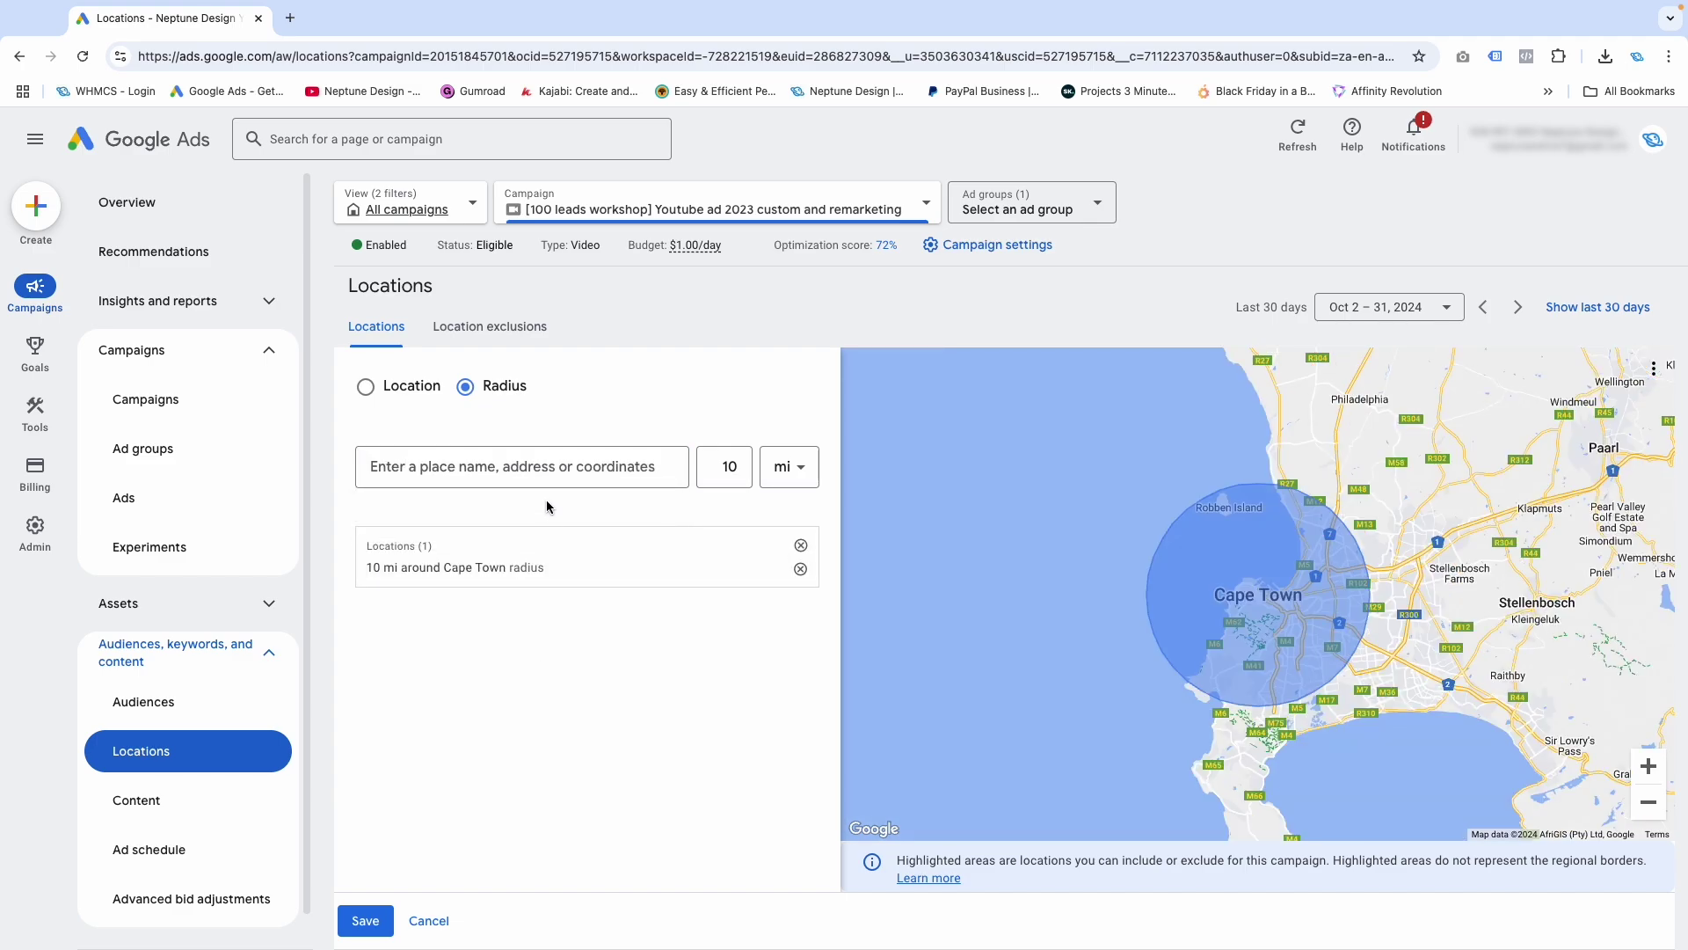
Try adding a 10 mi radius around Stellenbosch to the targeted locations, and remove it again
click(522, 466)
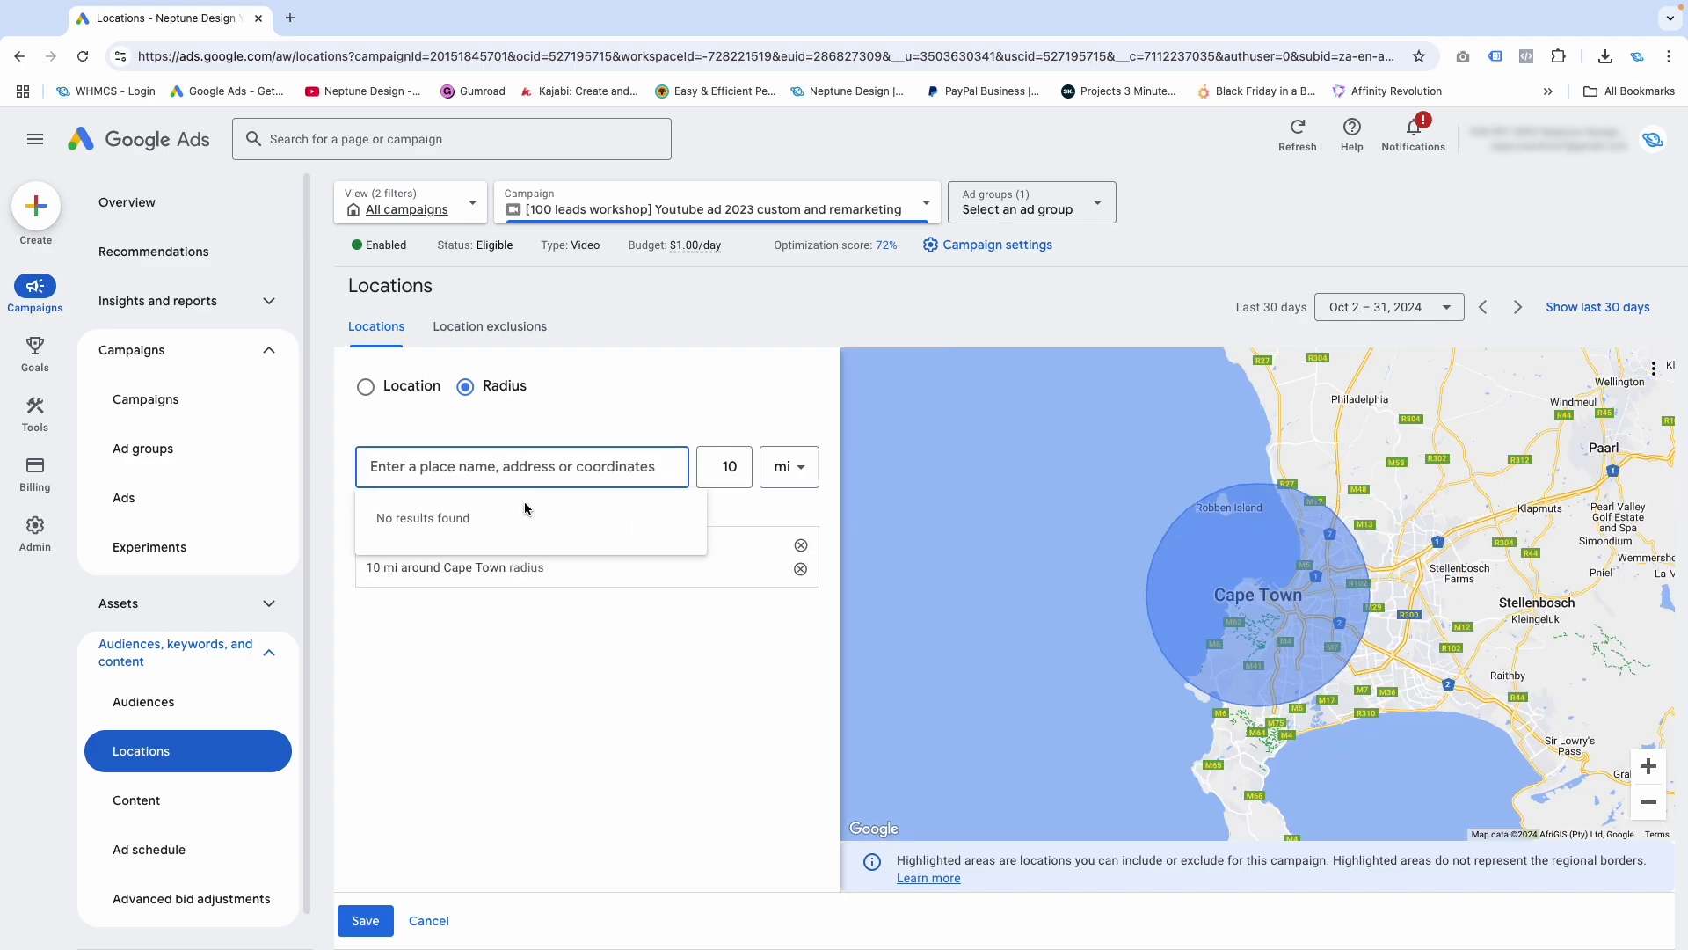
click(550, 652)
click(551, 467)
text(stelle)
click(761, 538)
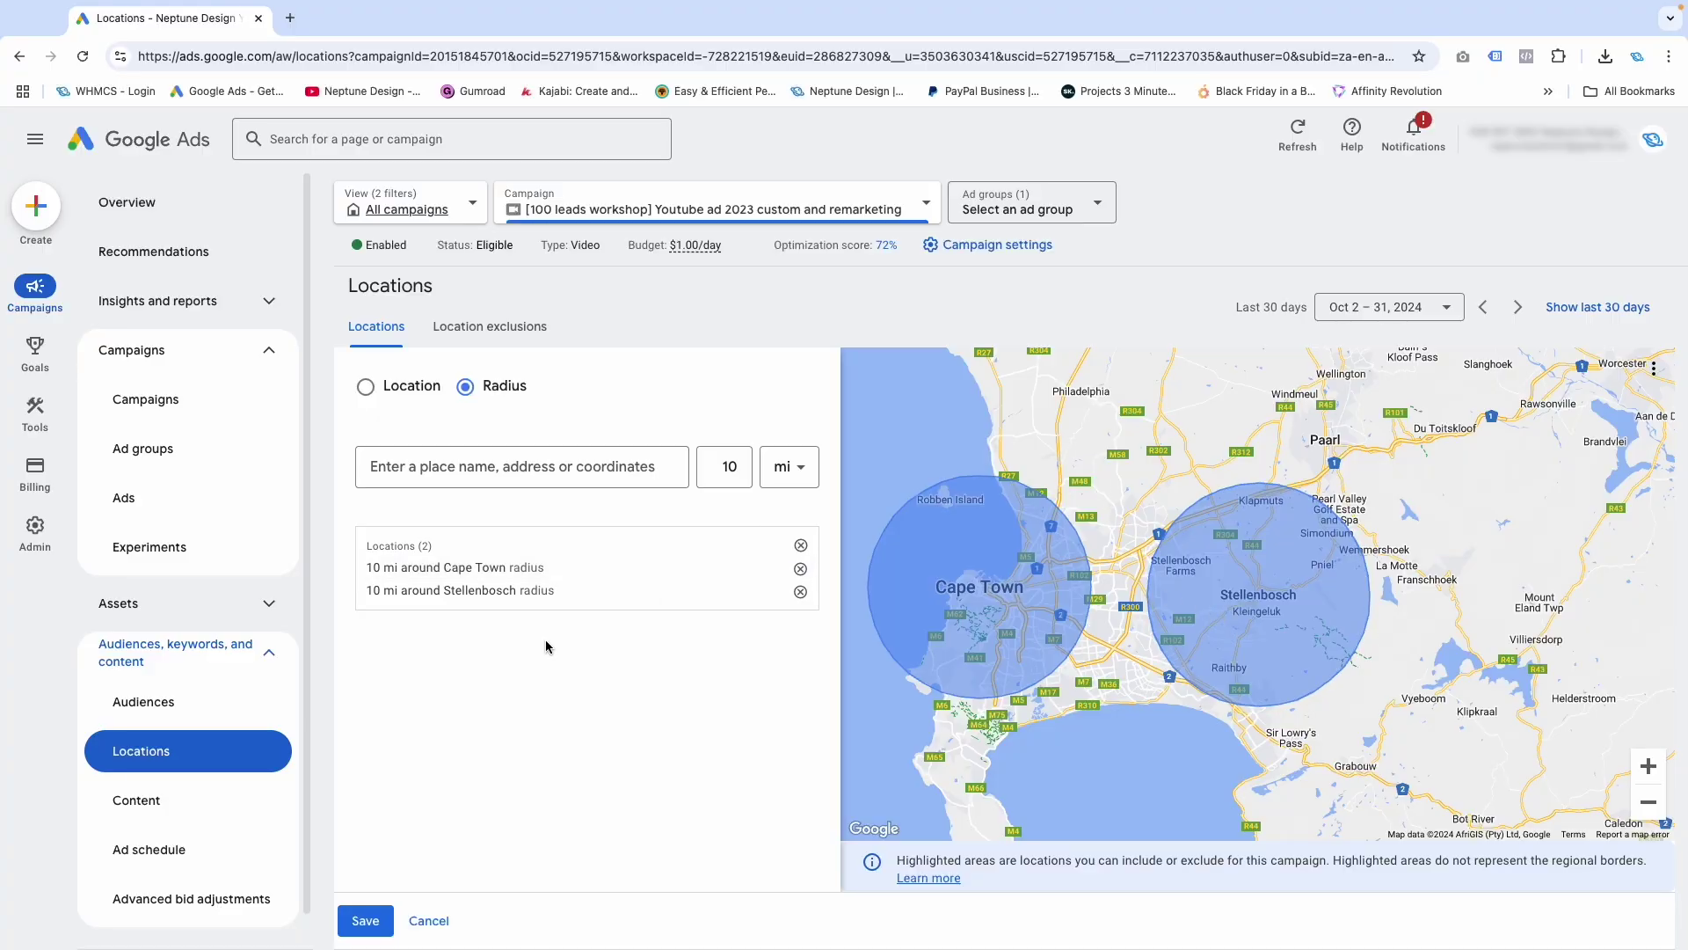
click(800, 591)
Save the Cape Town radius target, and exclude the city Stellenbosch, Western Cape, South Africa from the Youtube campaign
click(365, 920)
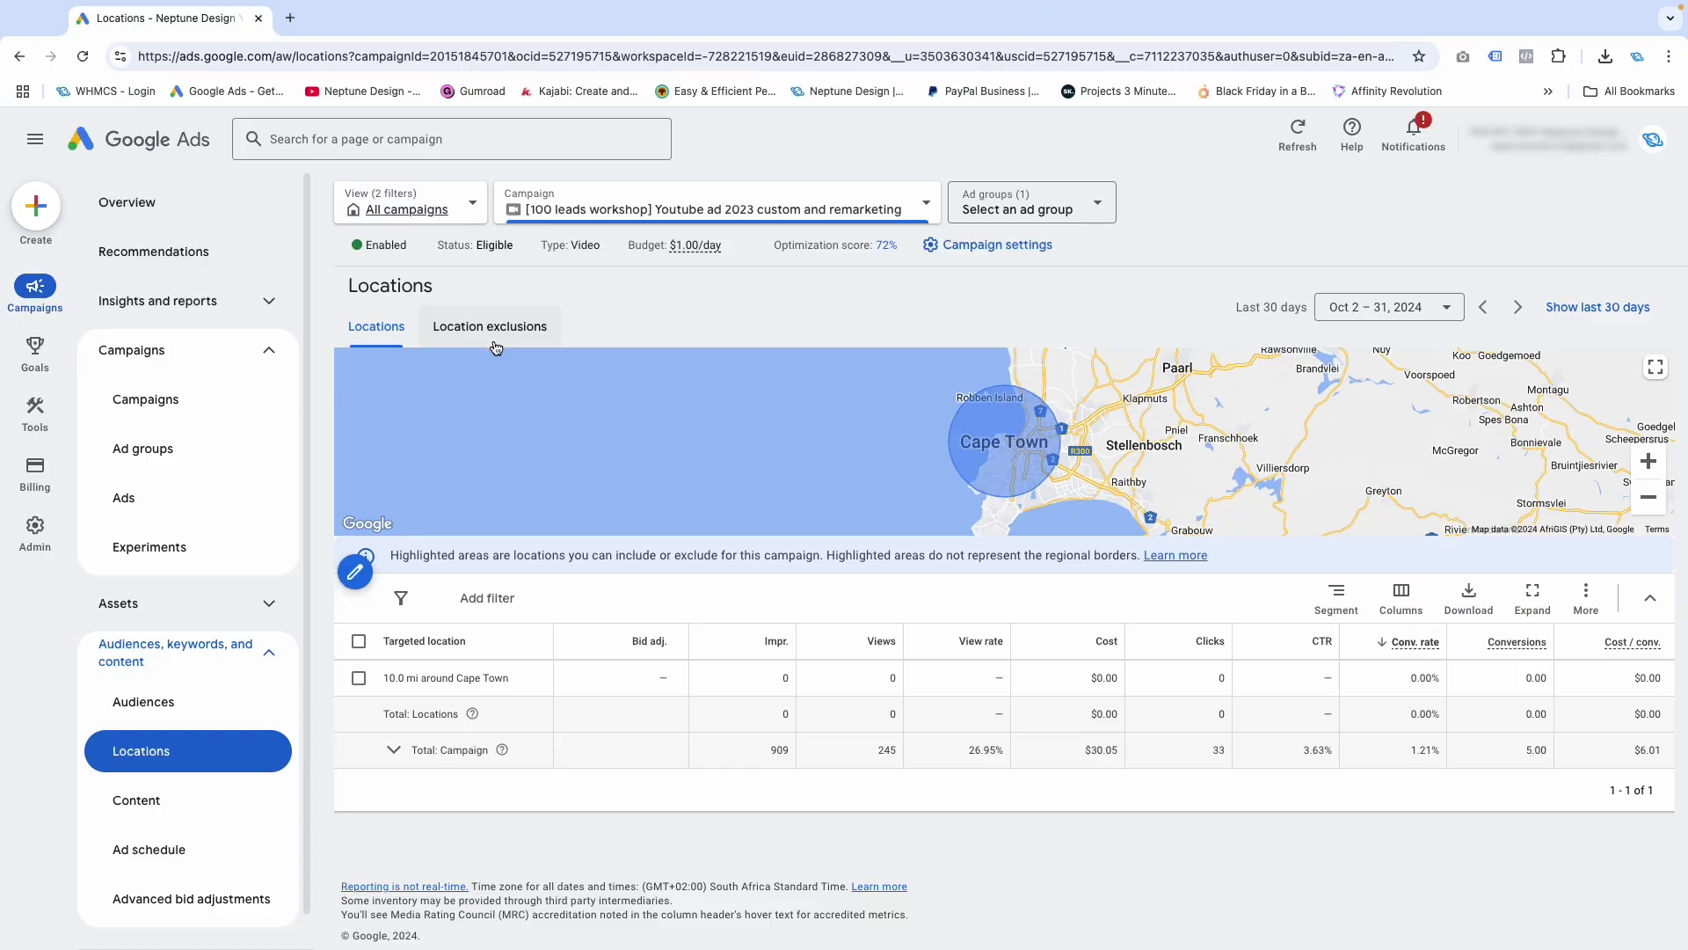
click(489, 334)
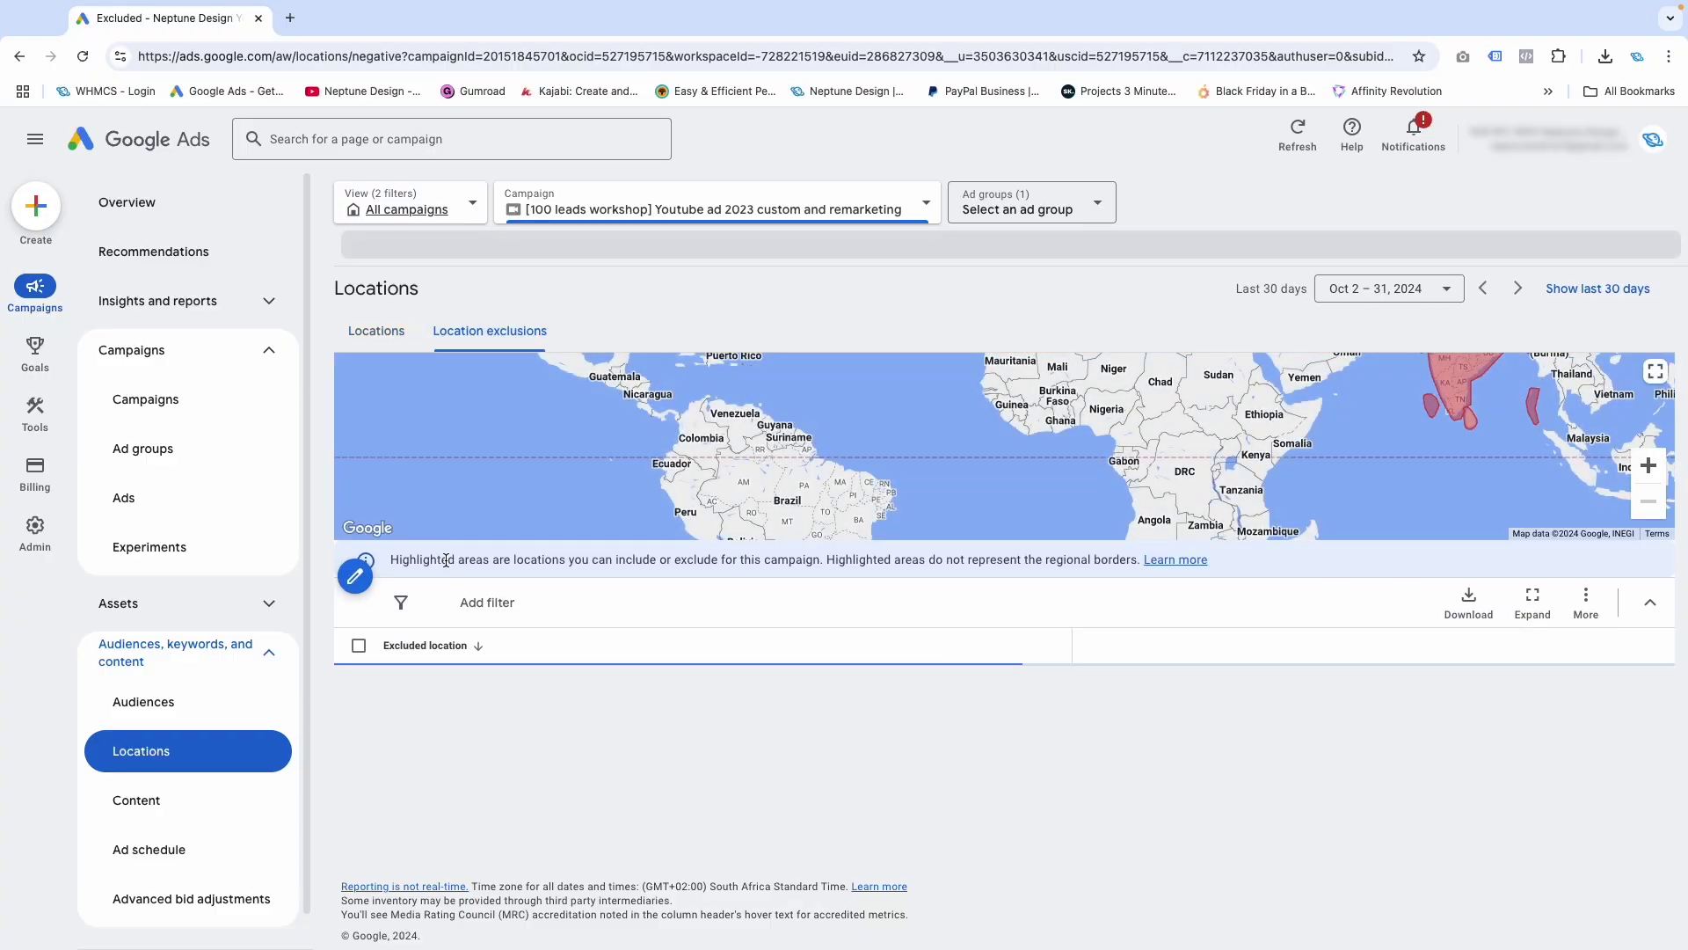
click(357, 582)
click(483, 457)
text(stelle)
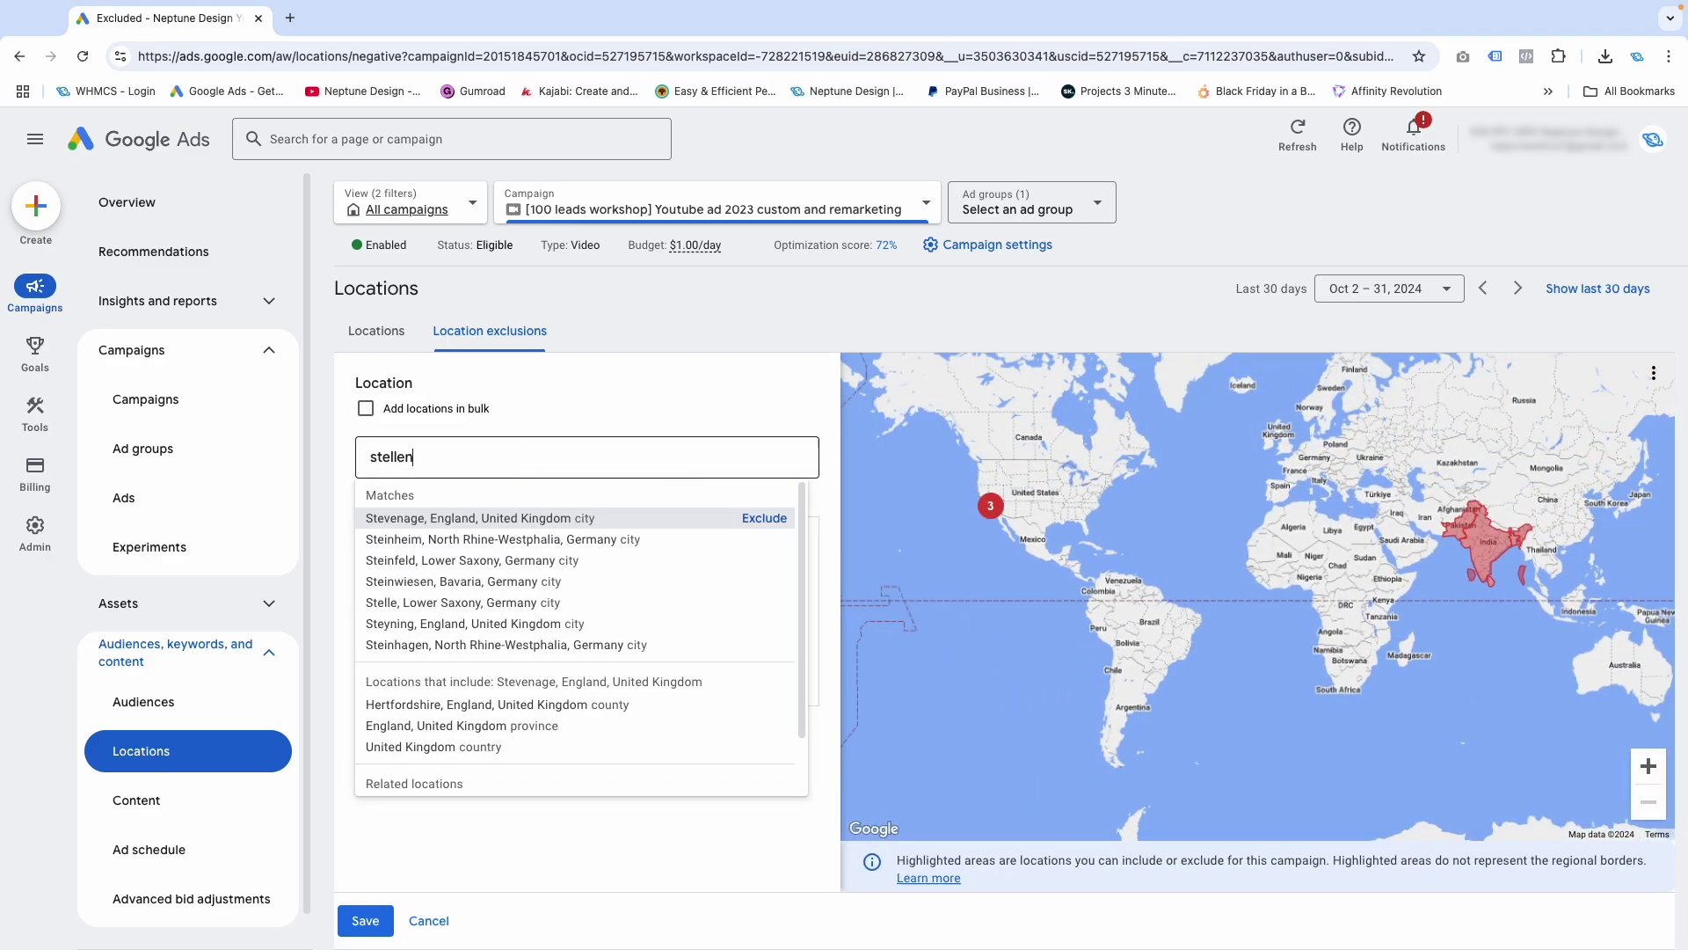
text(n)
click(751, 519)
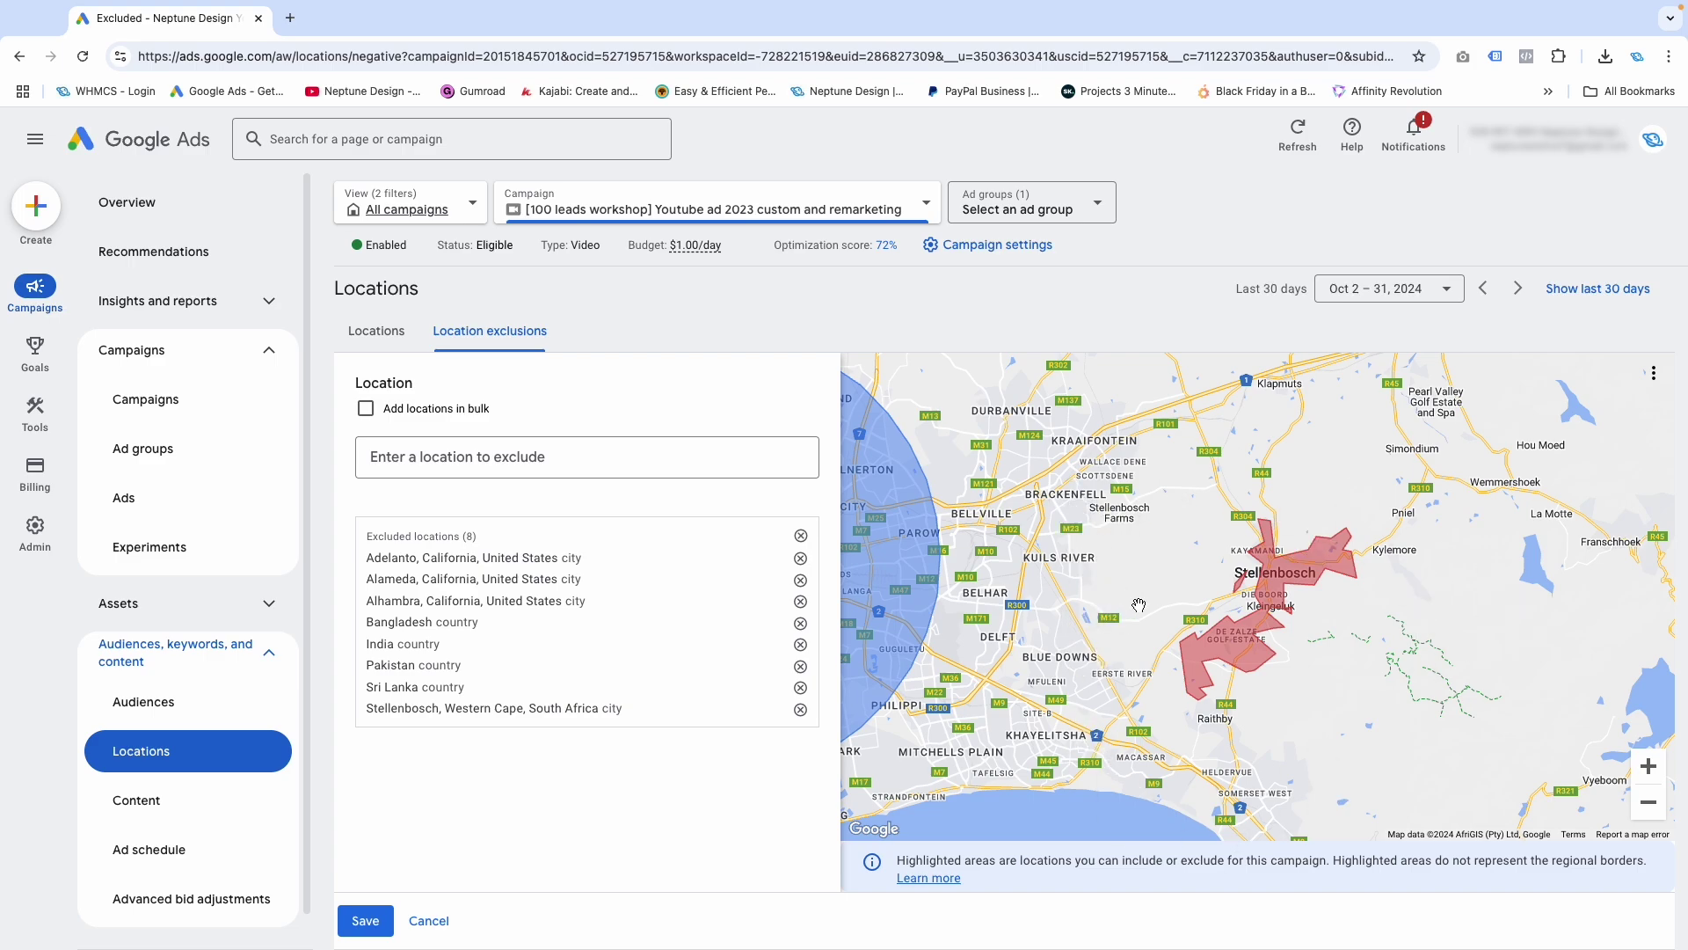
click(367, 923)
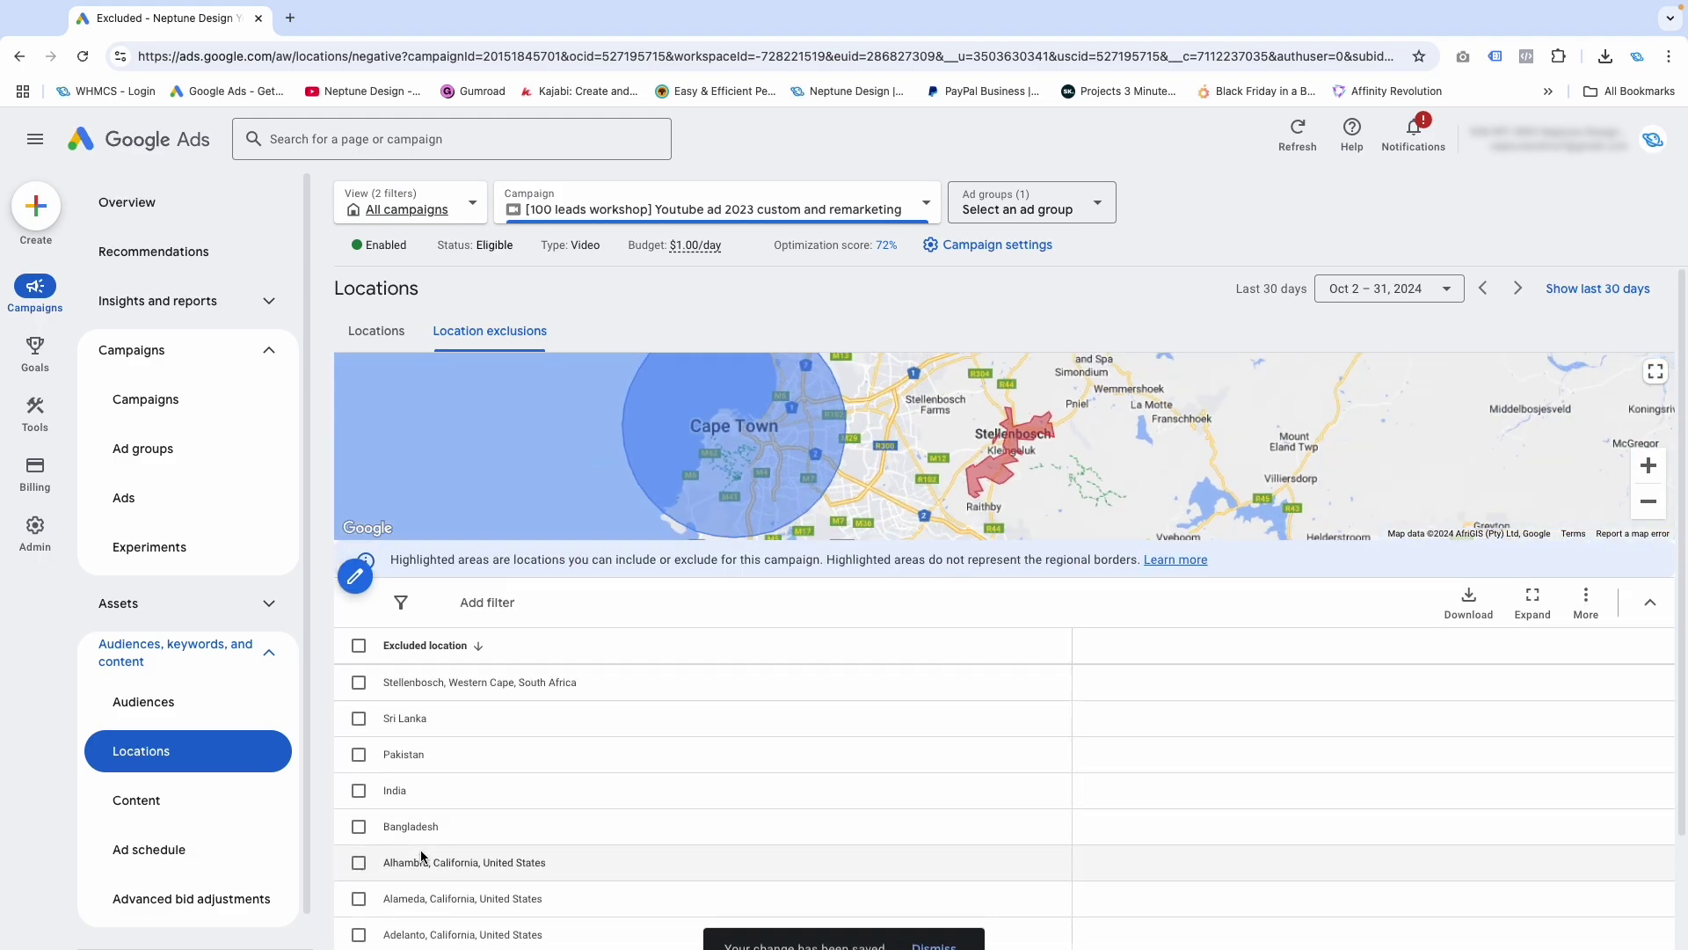
Switch to the location exclusions of the campaign [100 Leads] Profitable PPC Search Campaign Example
click(790, 191)
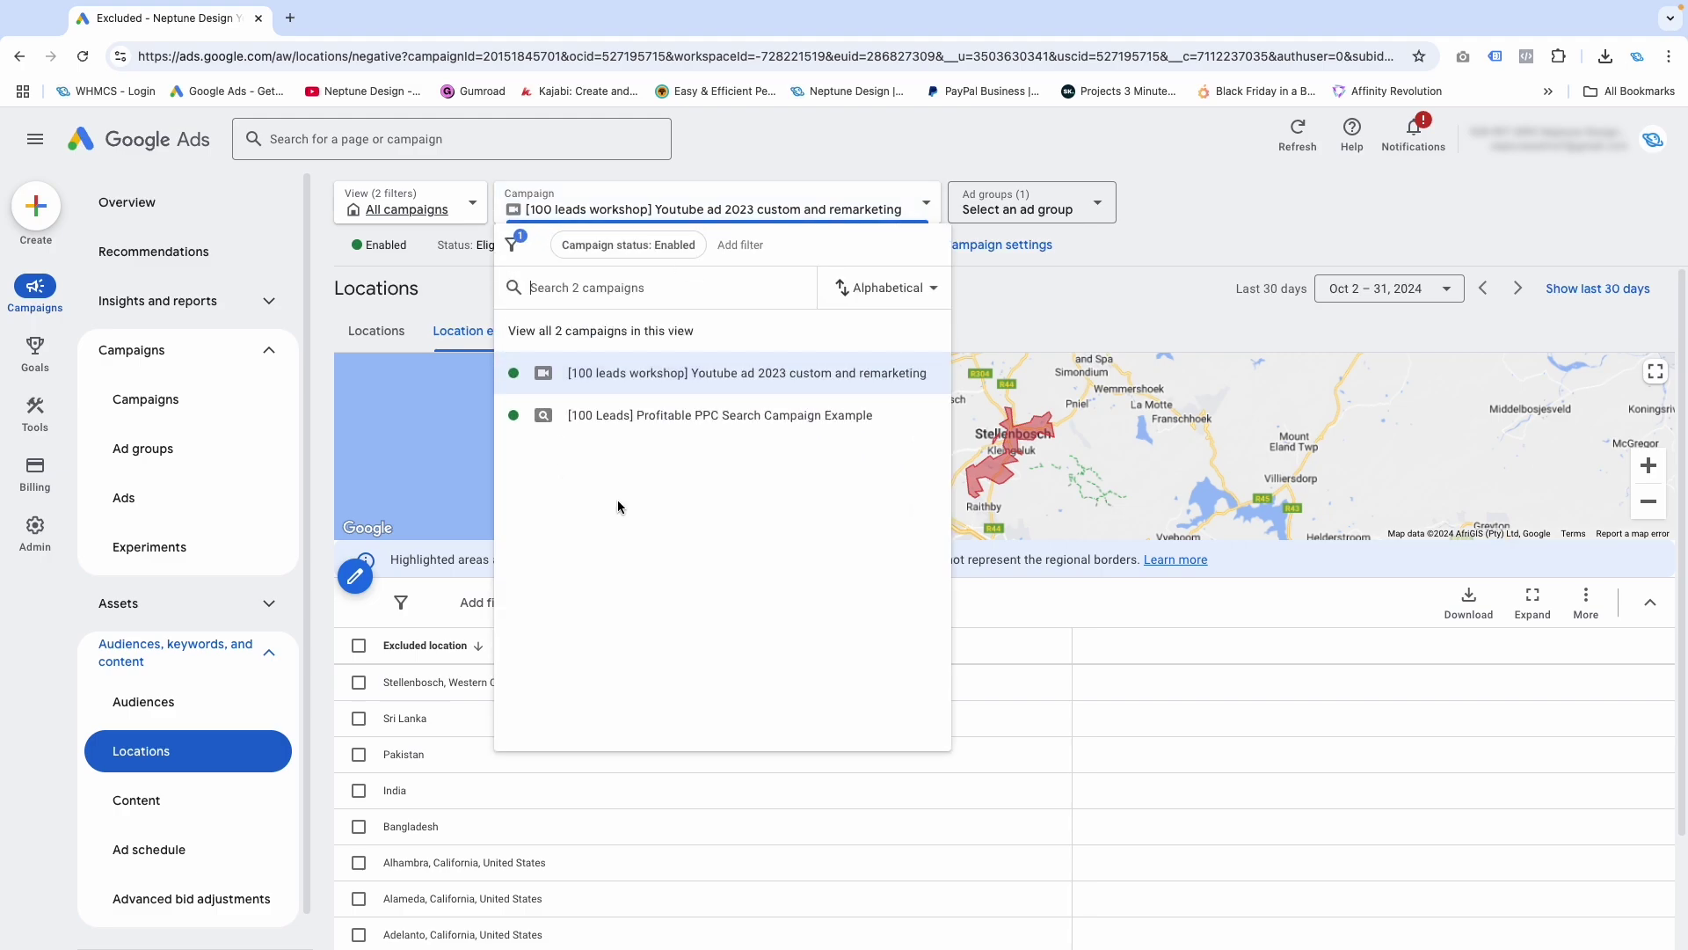
click(625, 419)
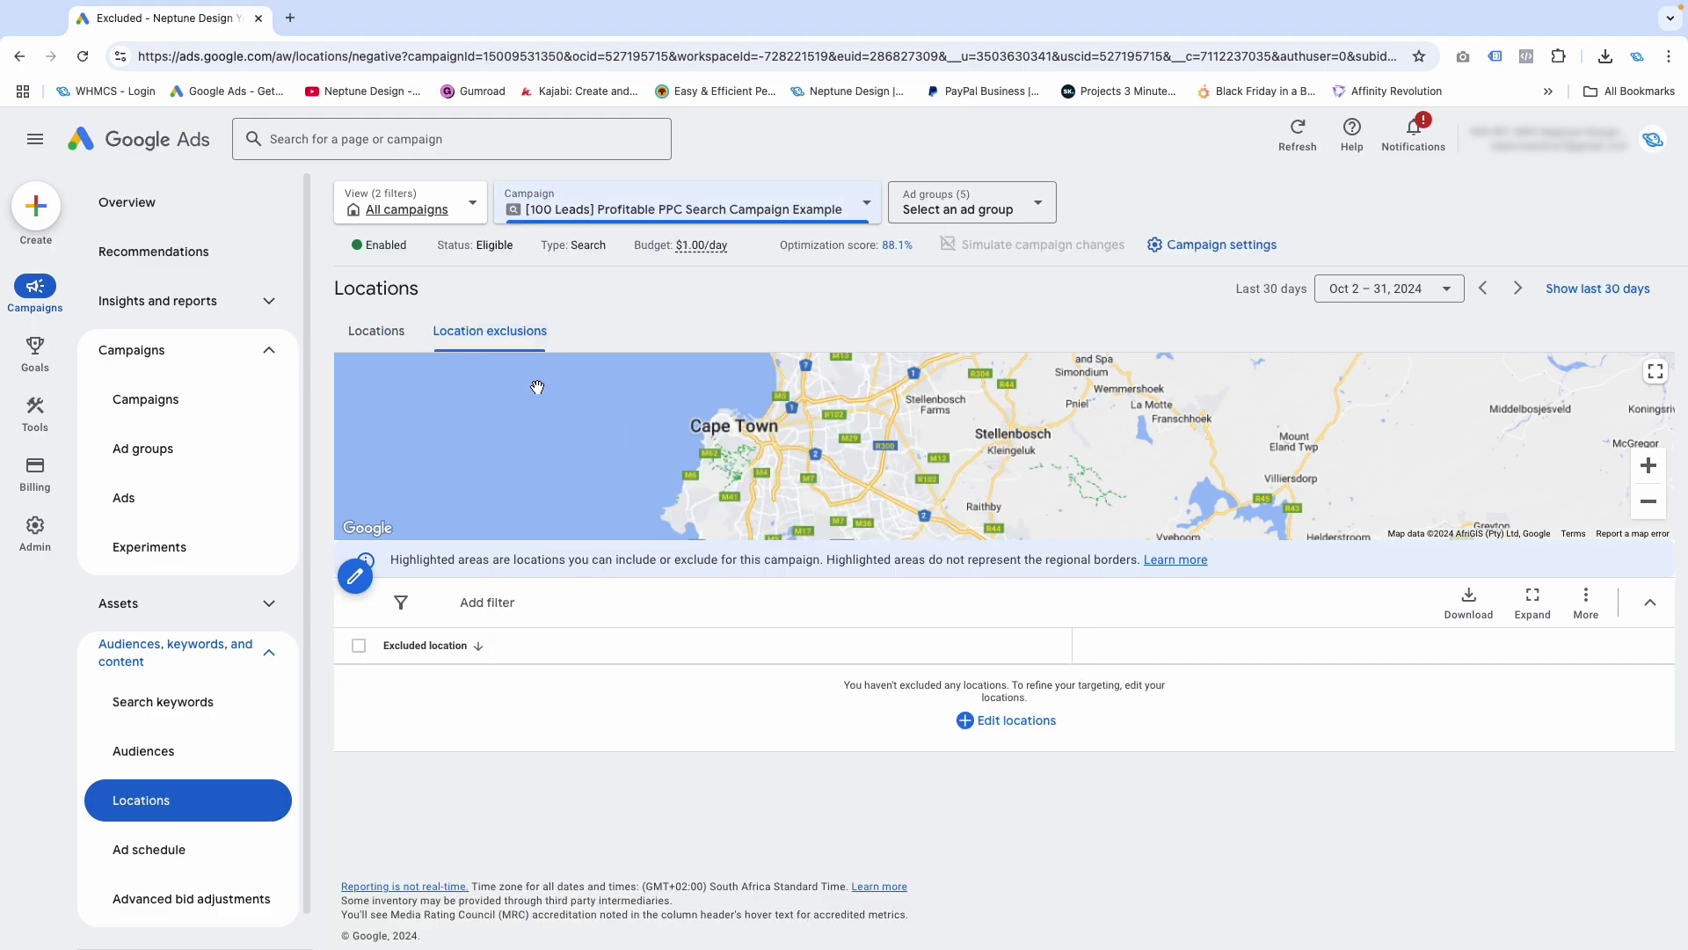
Try excluding the city Cape Town, Western Cape, South Africa from the search campaign
click(990, 721)
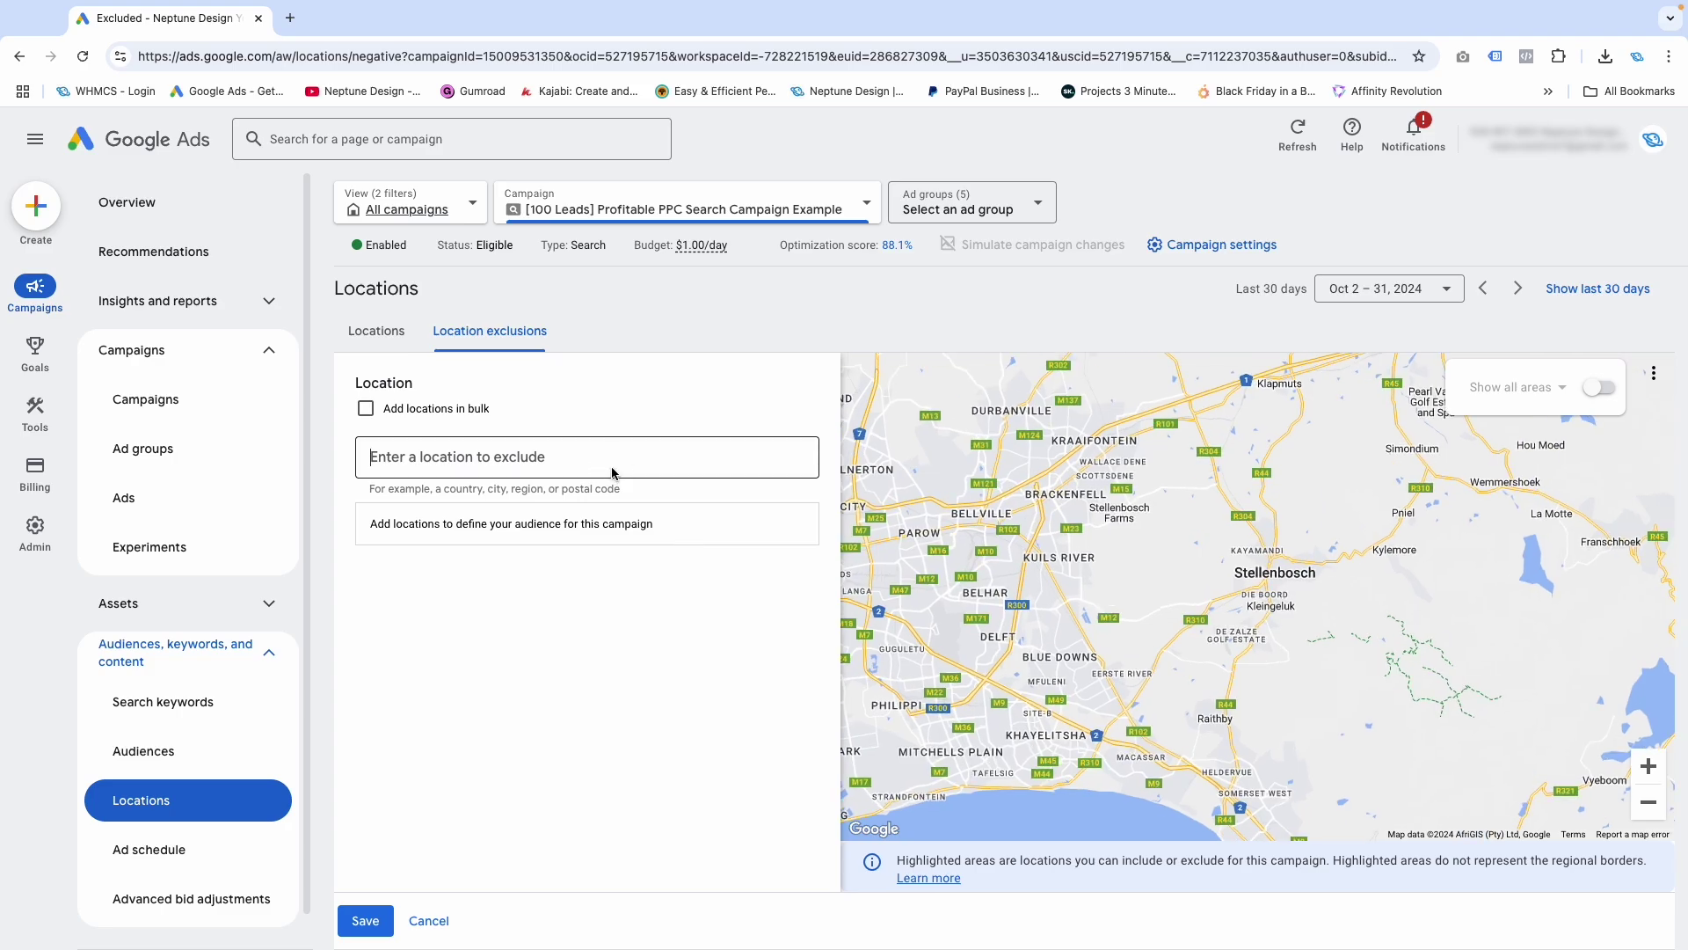
text(cape tow)
text(n)
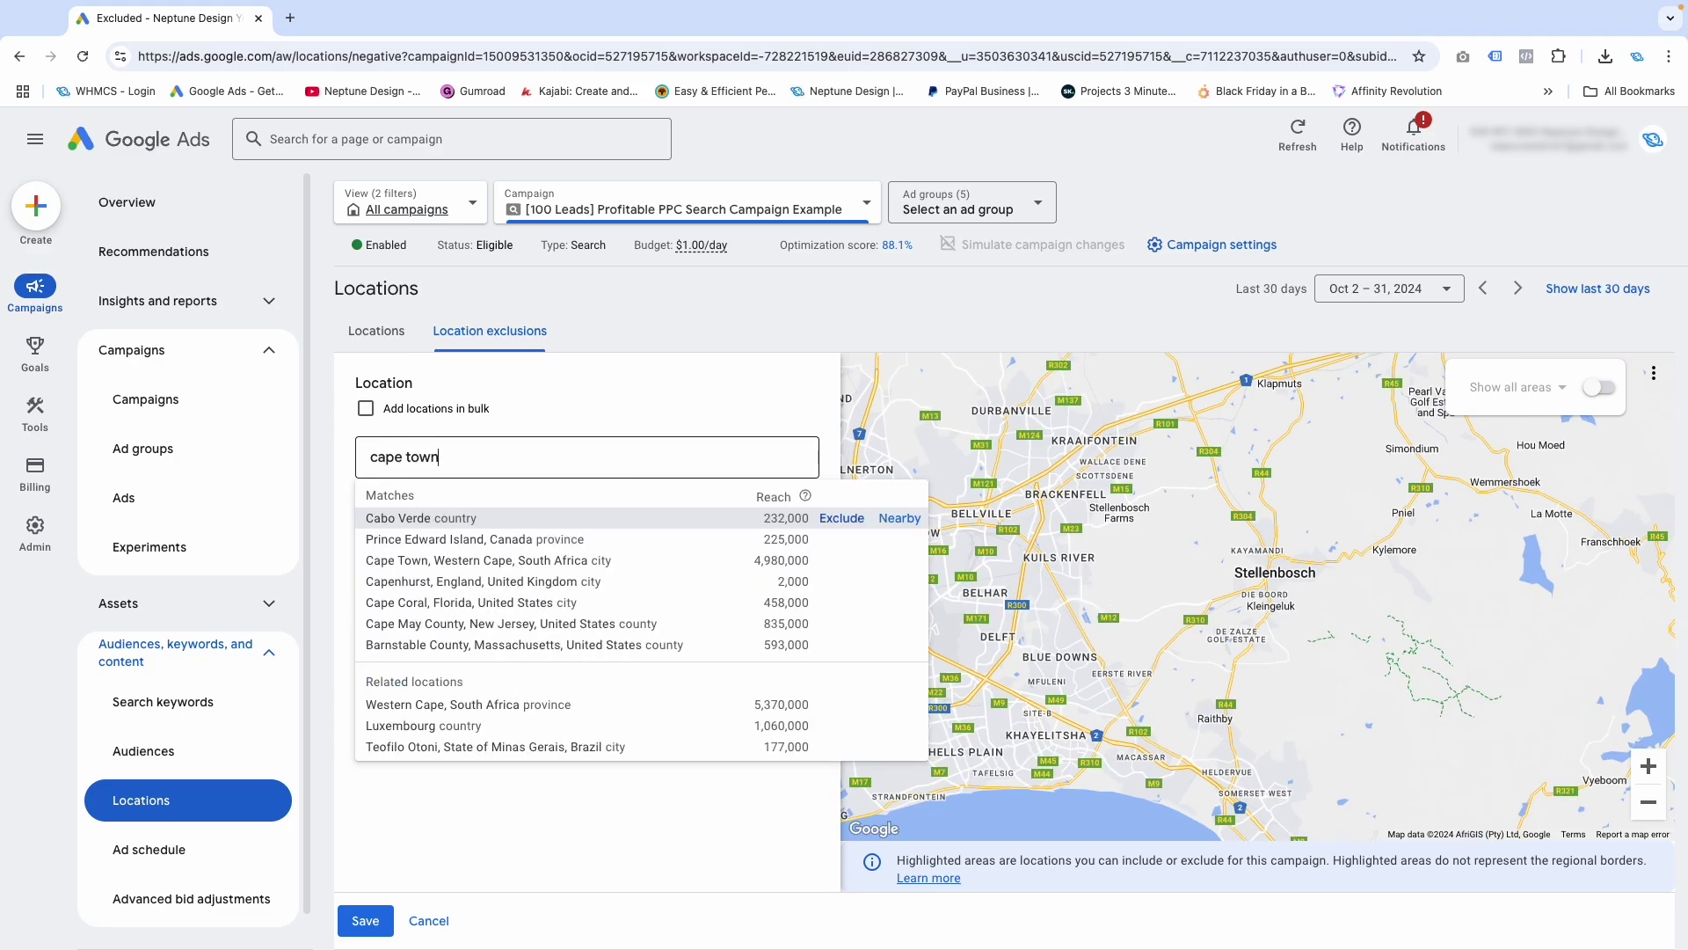
click(842, 518)
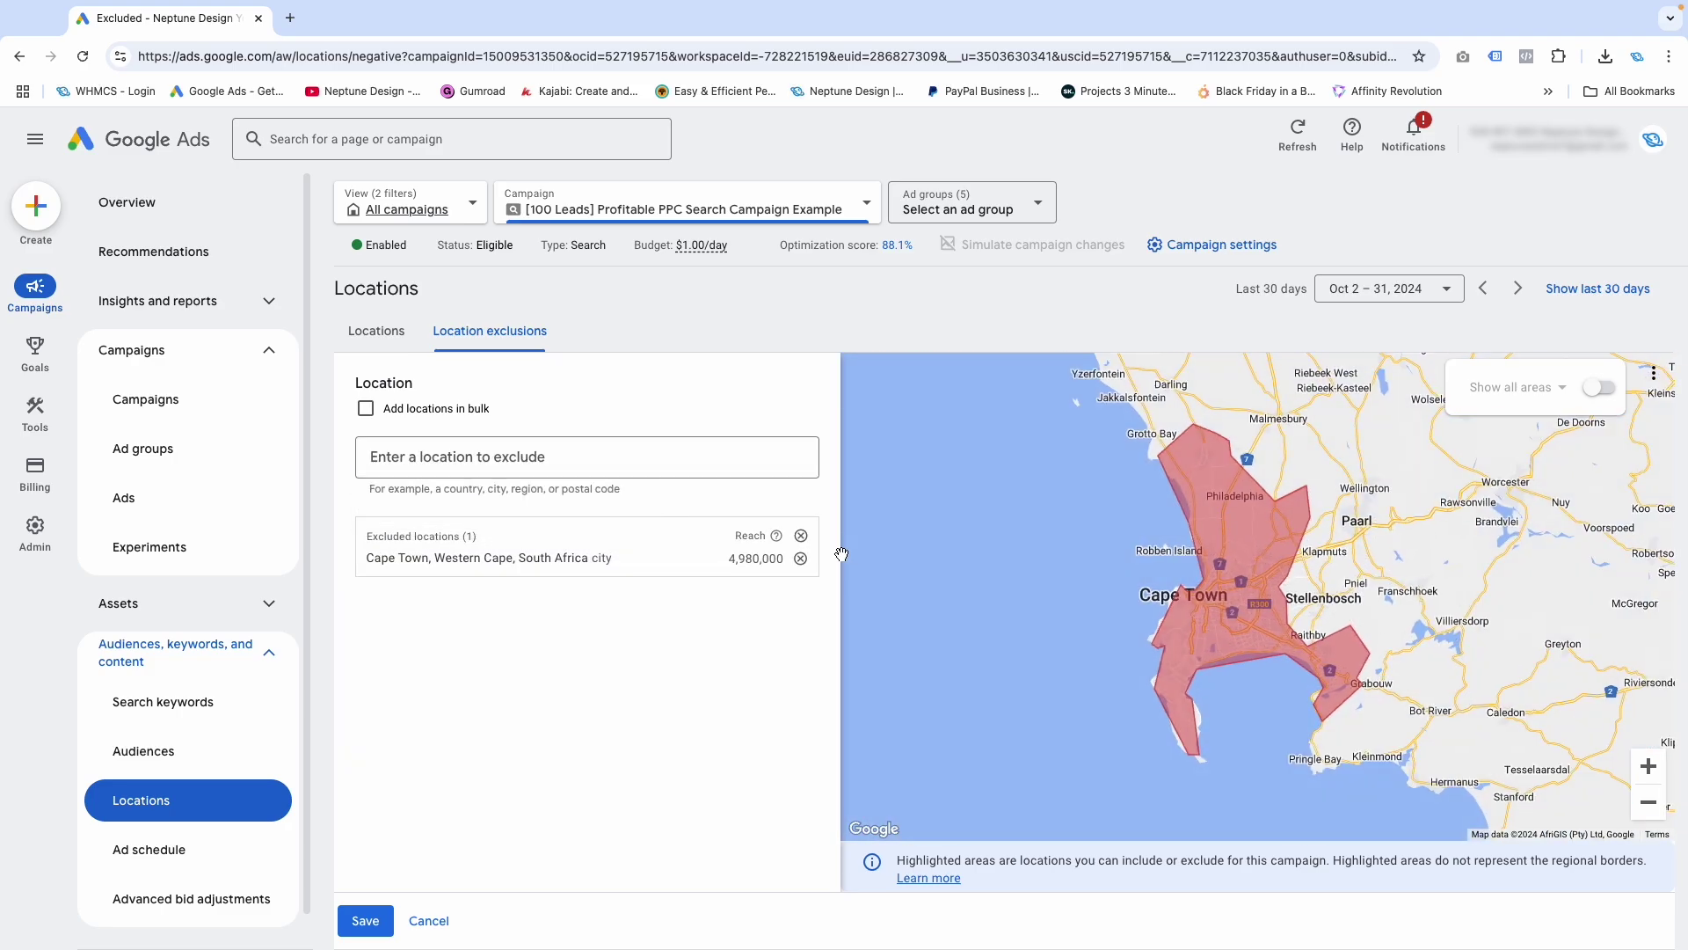
Include a 10 mi radius around Stellenbosch in the search campaign's targeted locations and save it
click(376, 330)
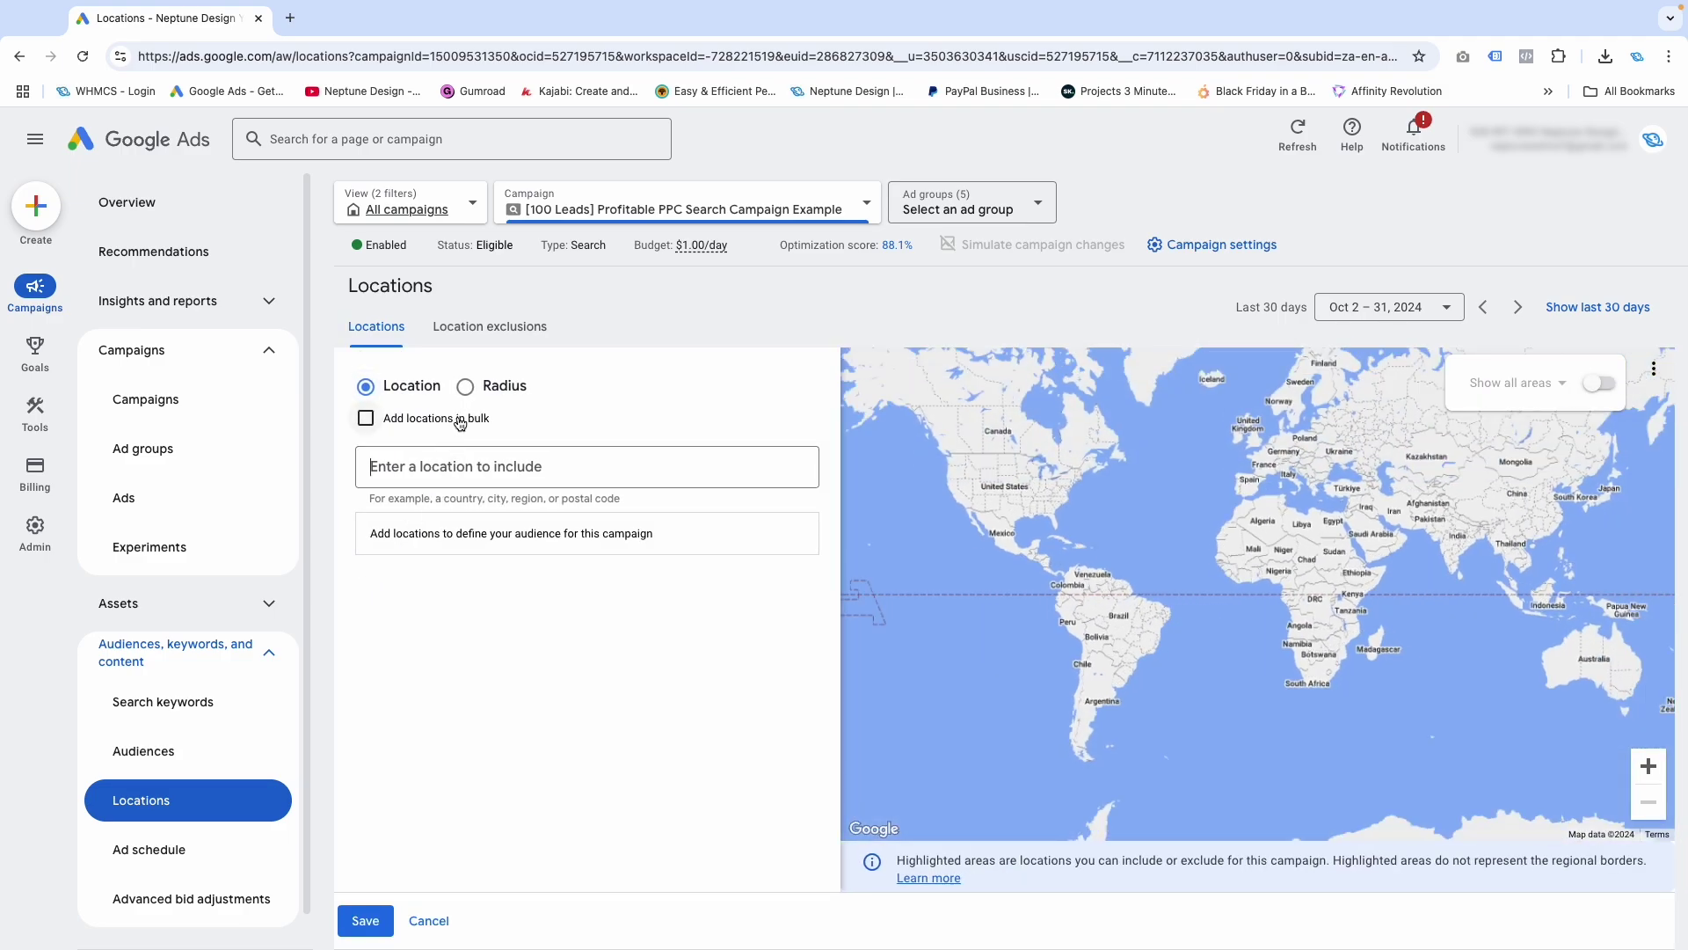
click(465, 386)
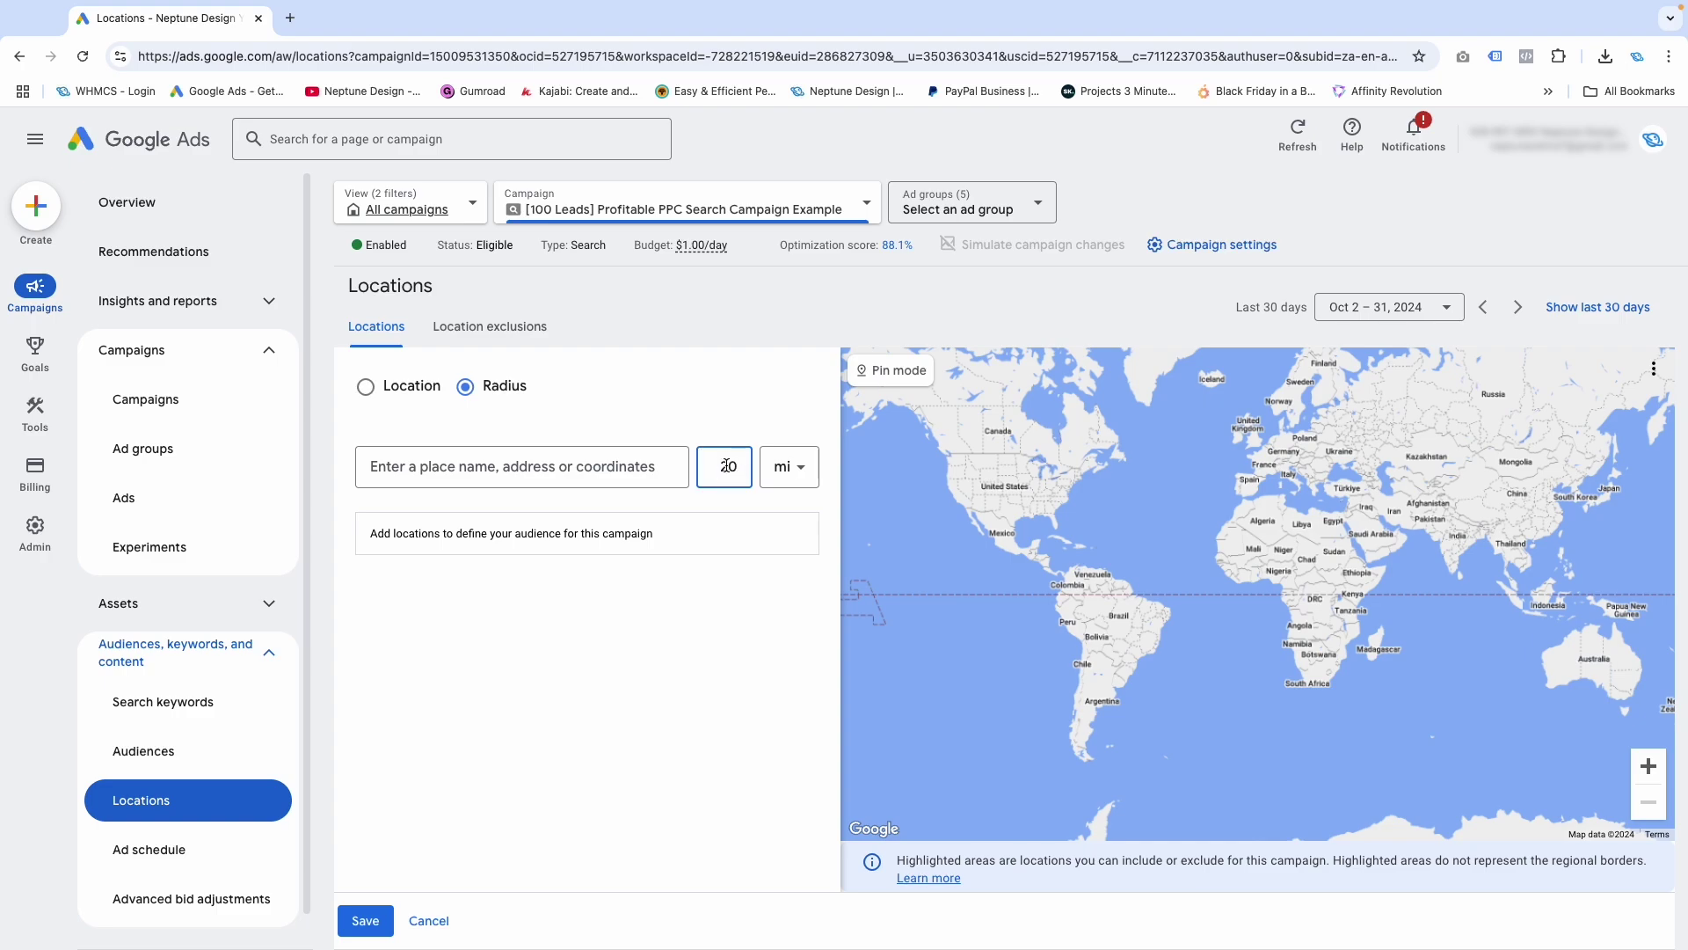
drag(746, 463, 725, 464)
text(10)
click(641, 483)
text(stell)
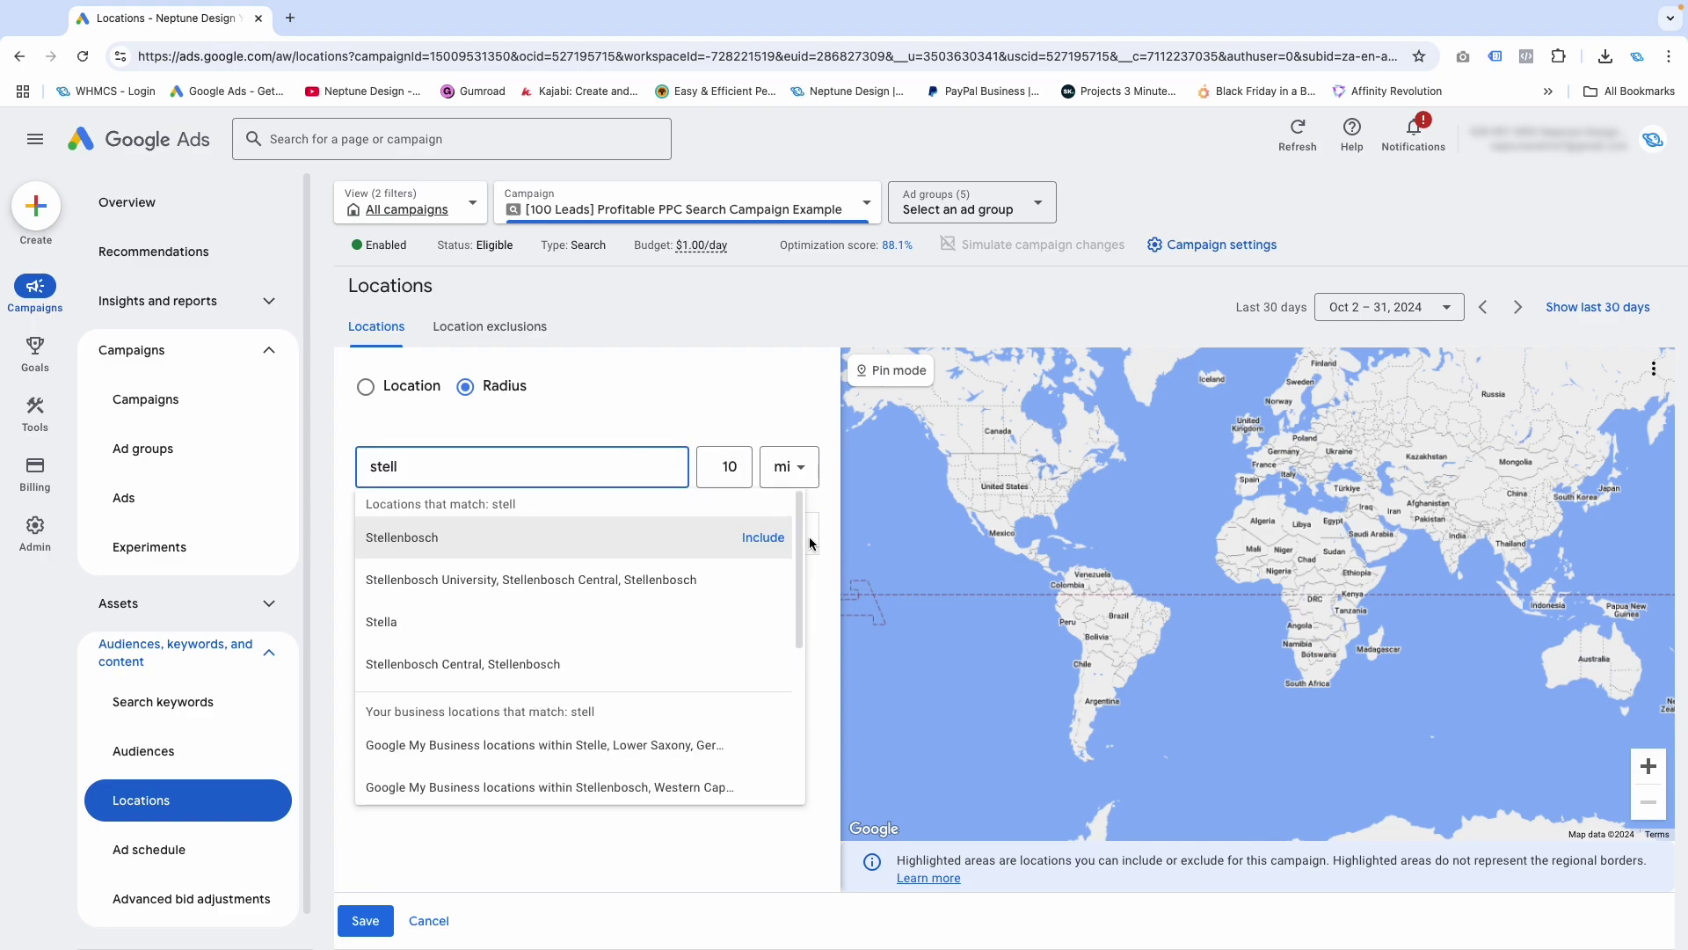
click(763, 537)
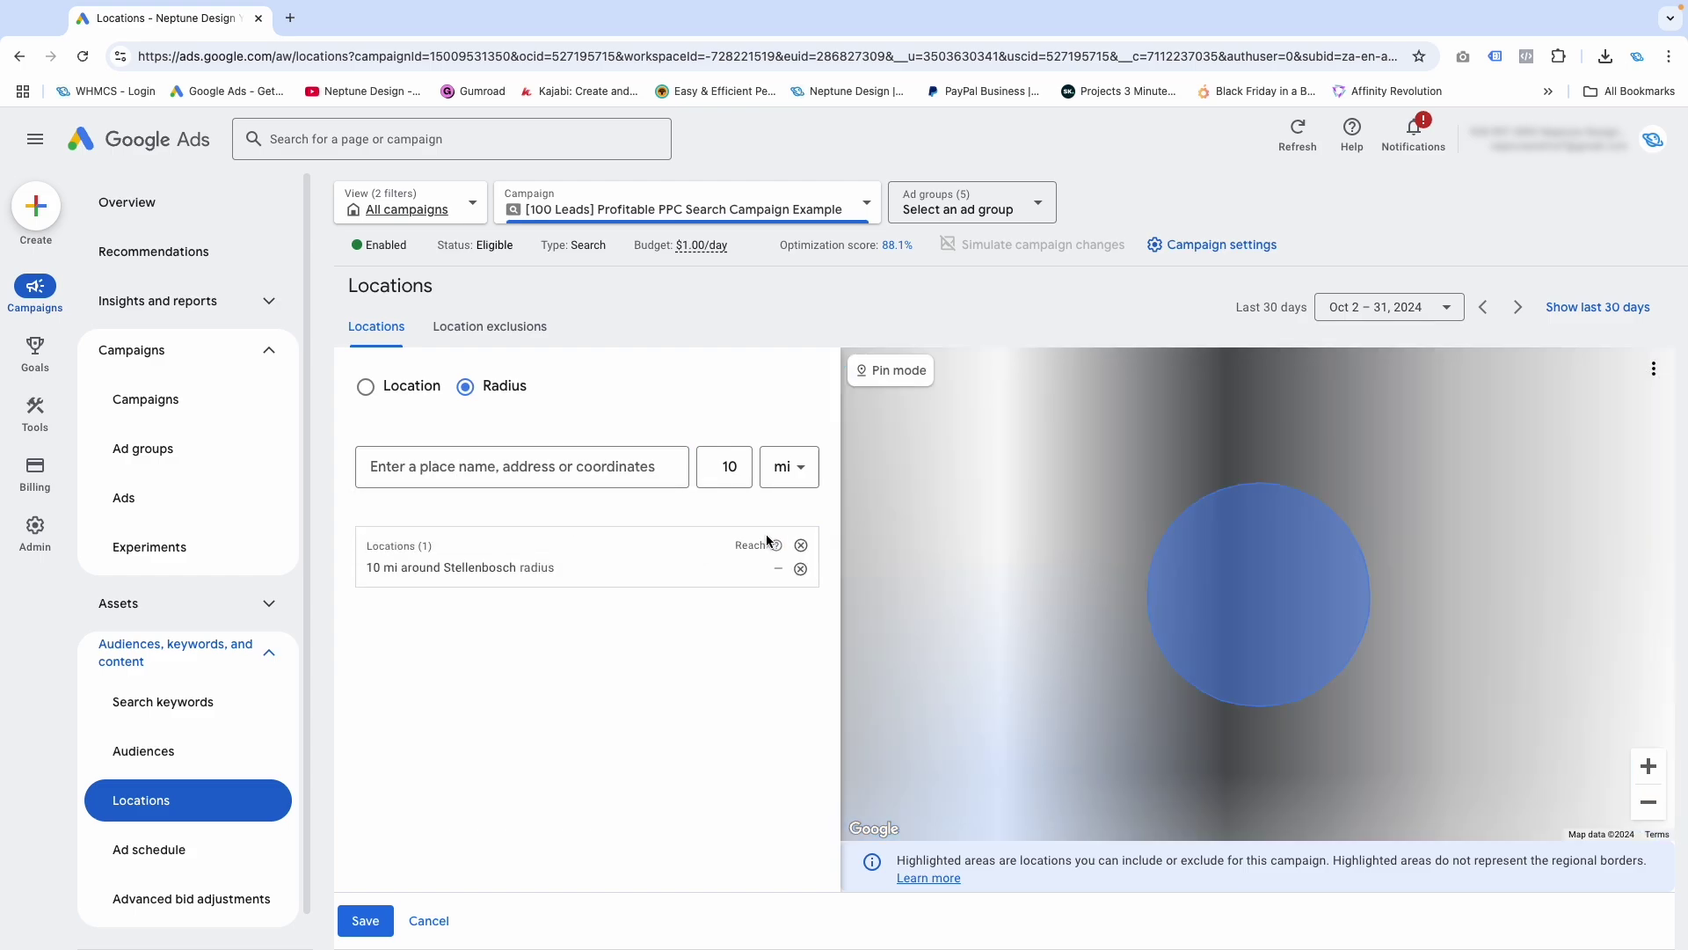
click(365, 921)
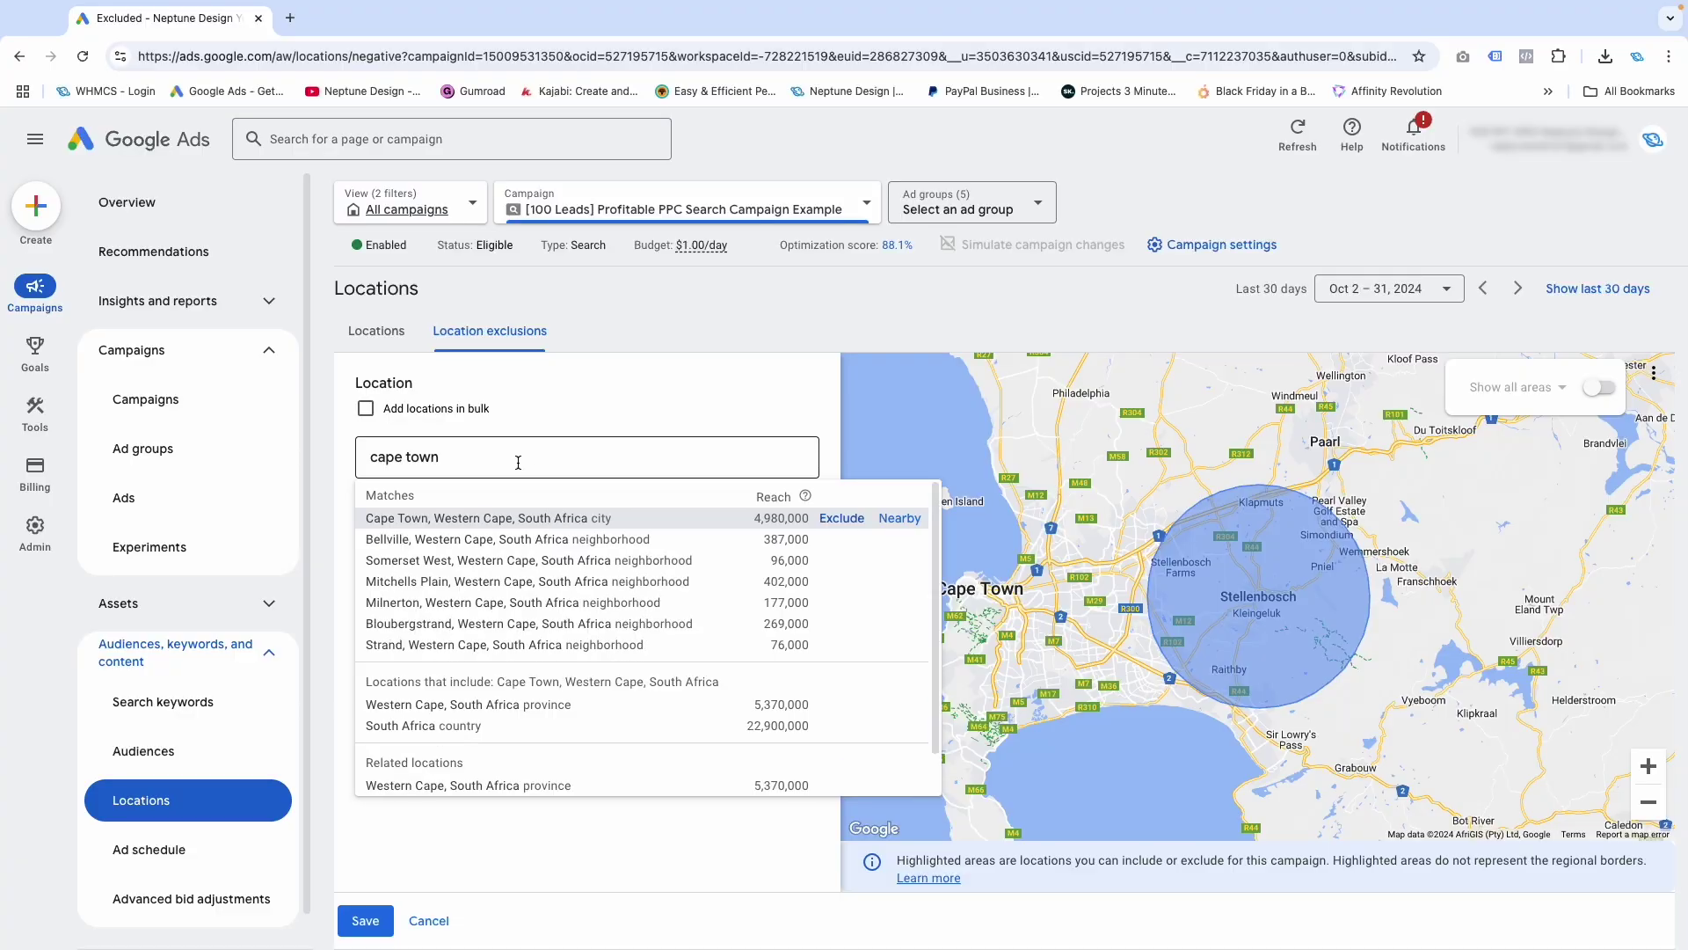
Exclude the city Cape Town, Western Cape, South Africa from the search campaign and save the exclusion
click(841, 518)
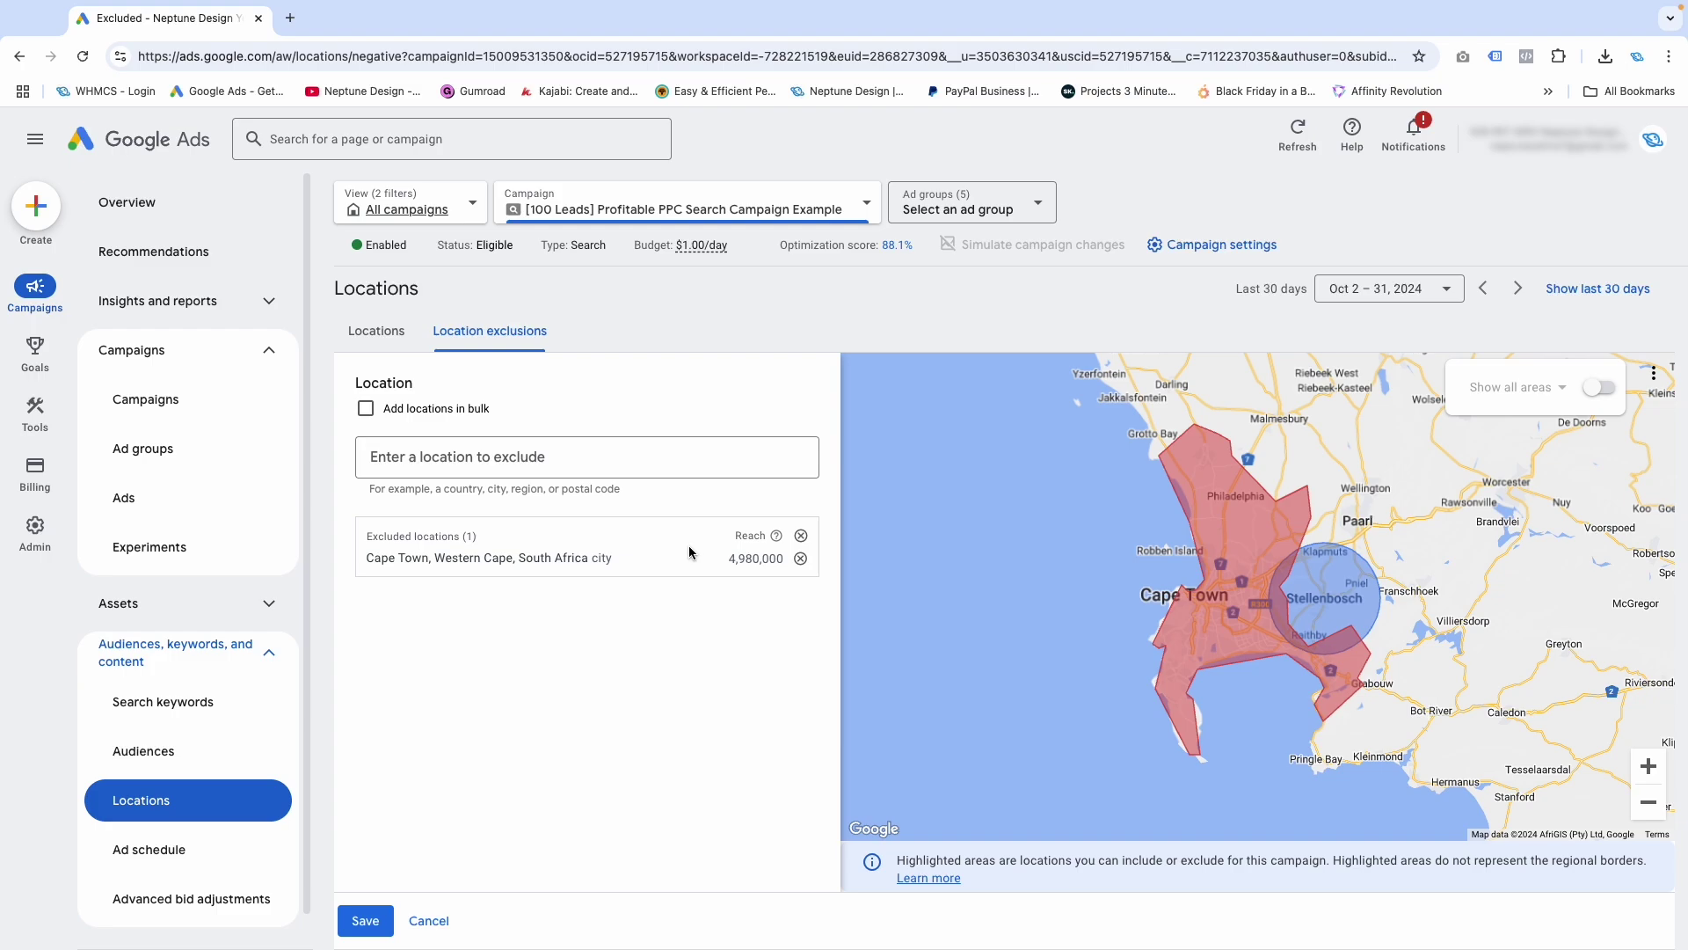
click(354, 923)
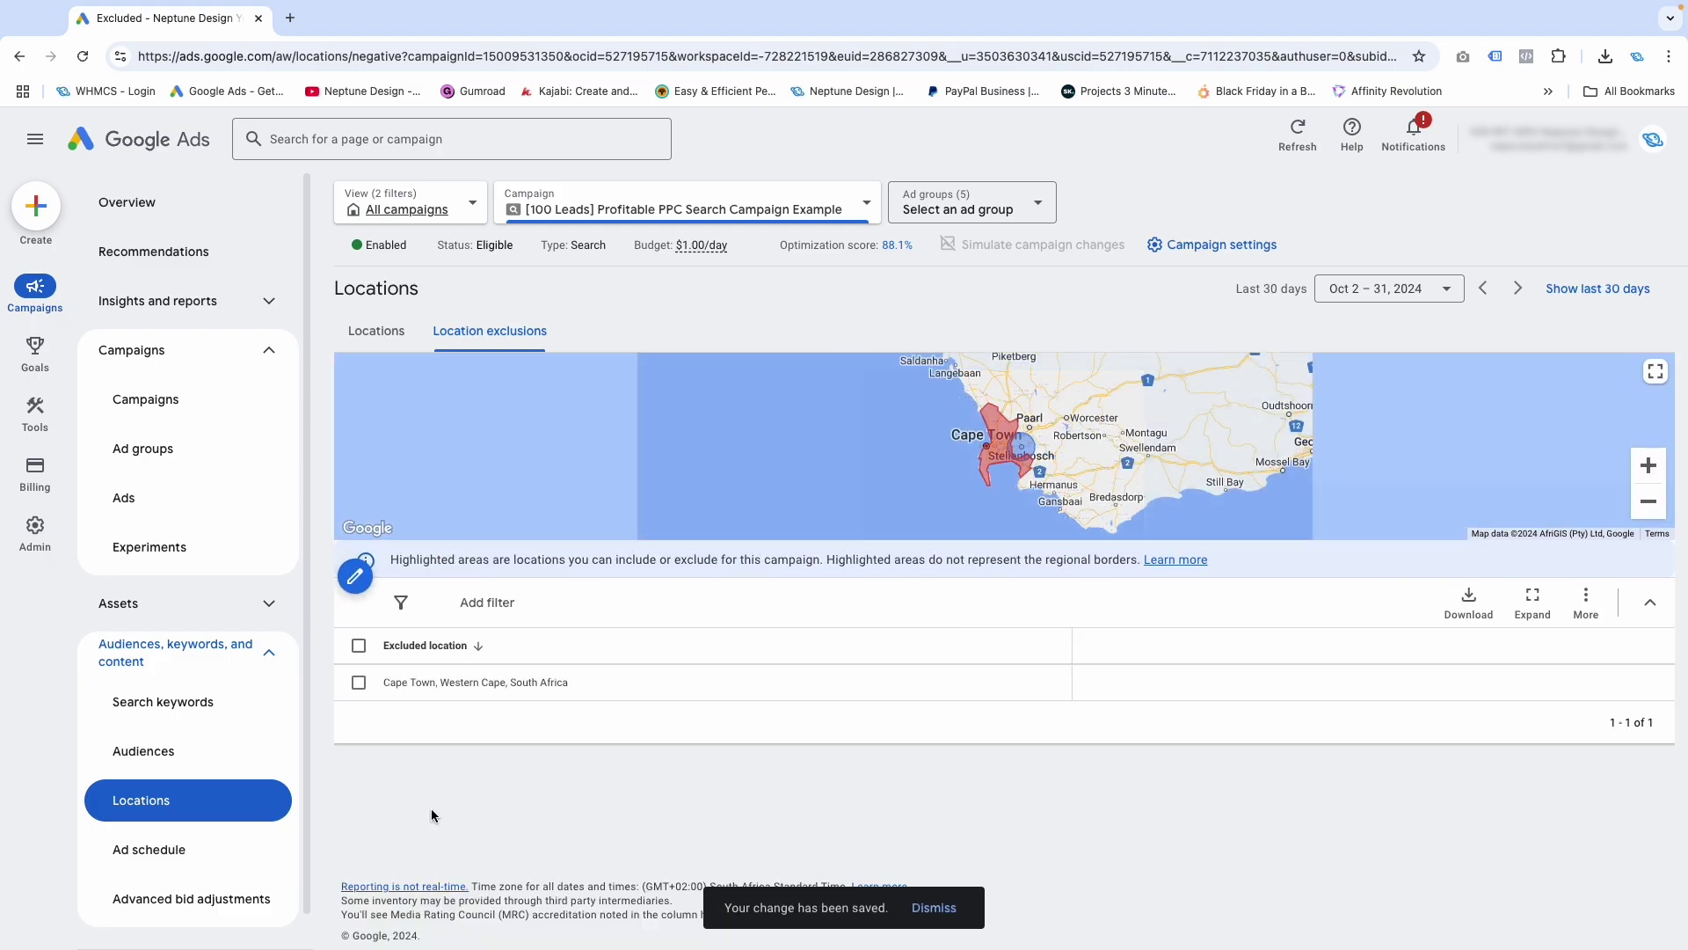
click(1648, 466)
click(1649, 466)
click(1648, 466)
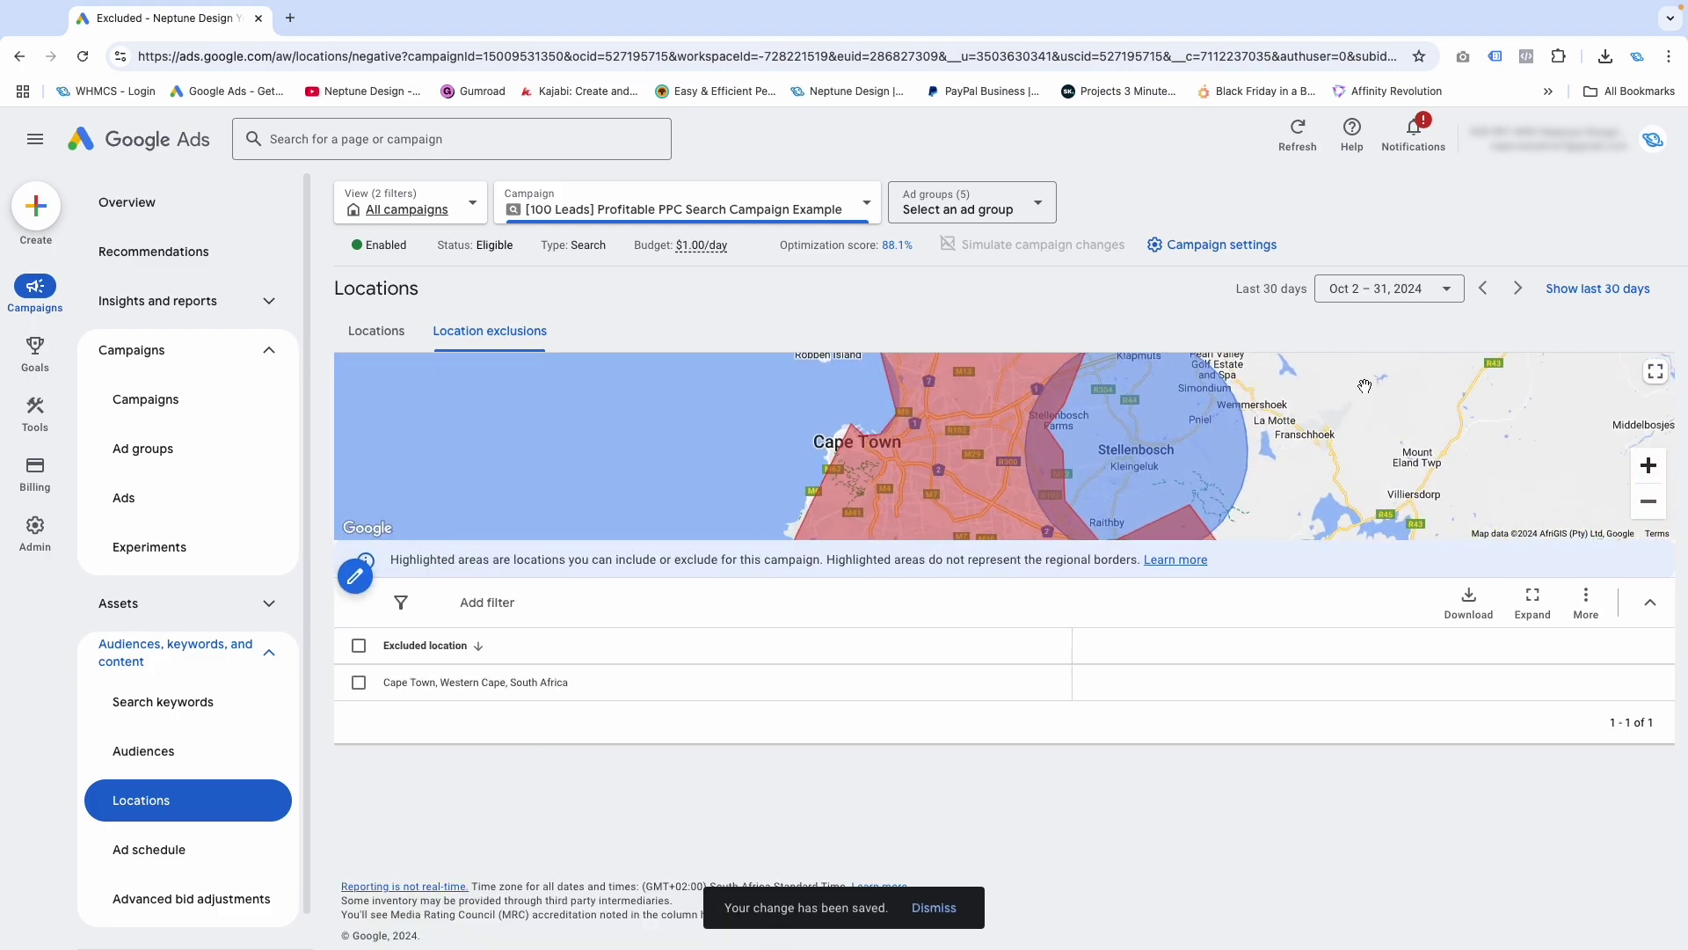